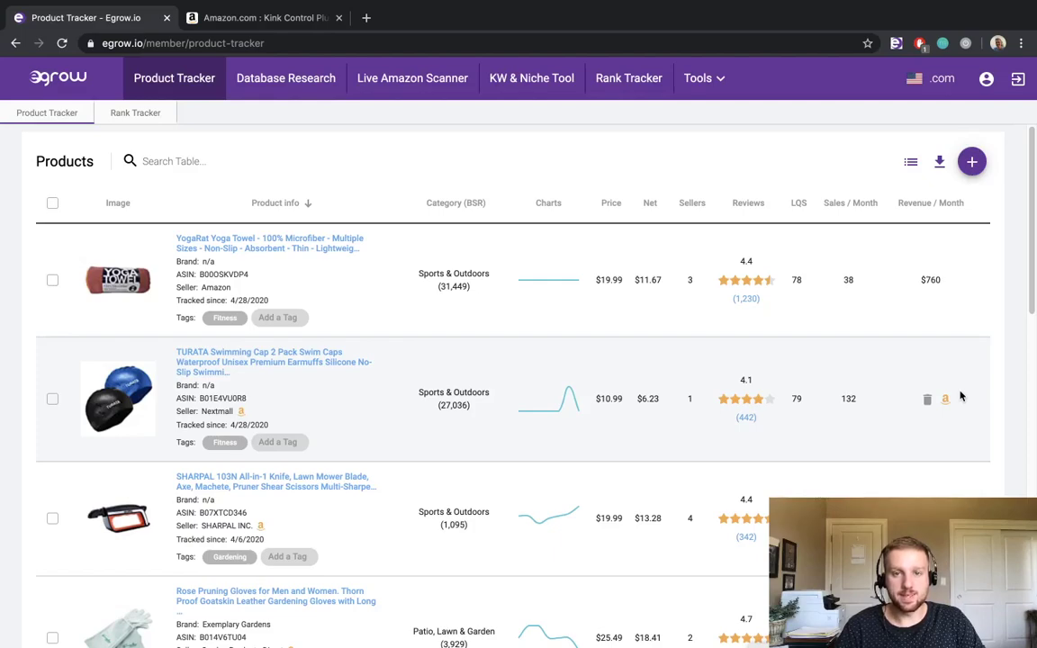
# Start adding a tracked product and enter ASIN B07RVCRPNH from the Kink Control Plus garden hose listing on Amazon
pyautogui.scroll(-1, 601, 171)
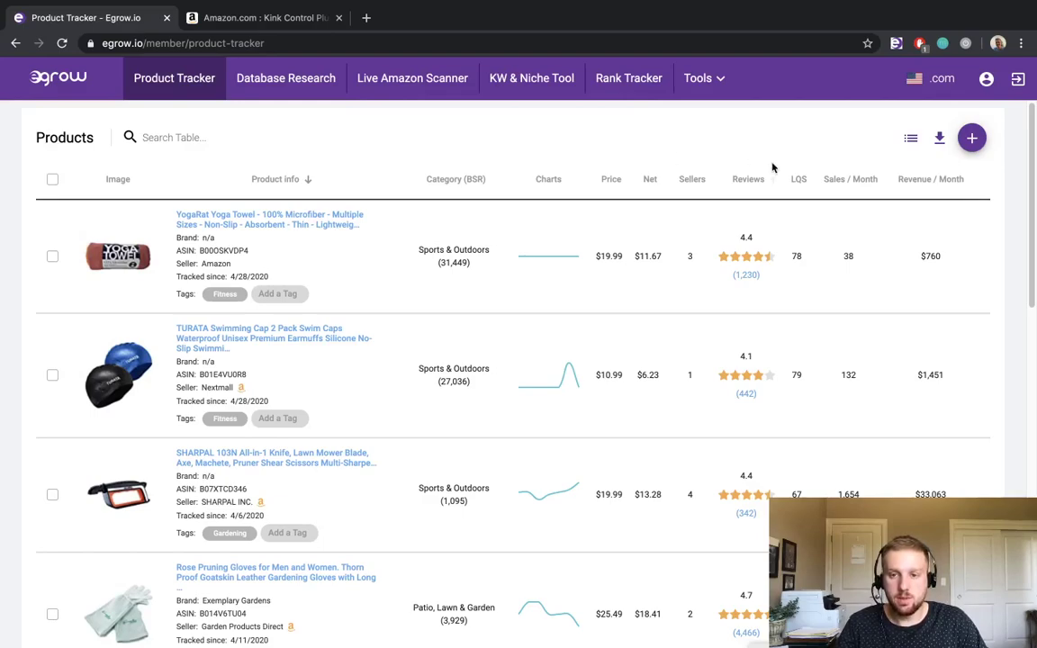
pyautogui.click(972, 137)
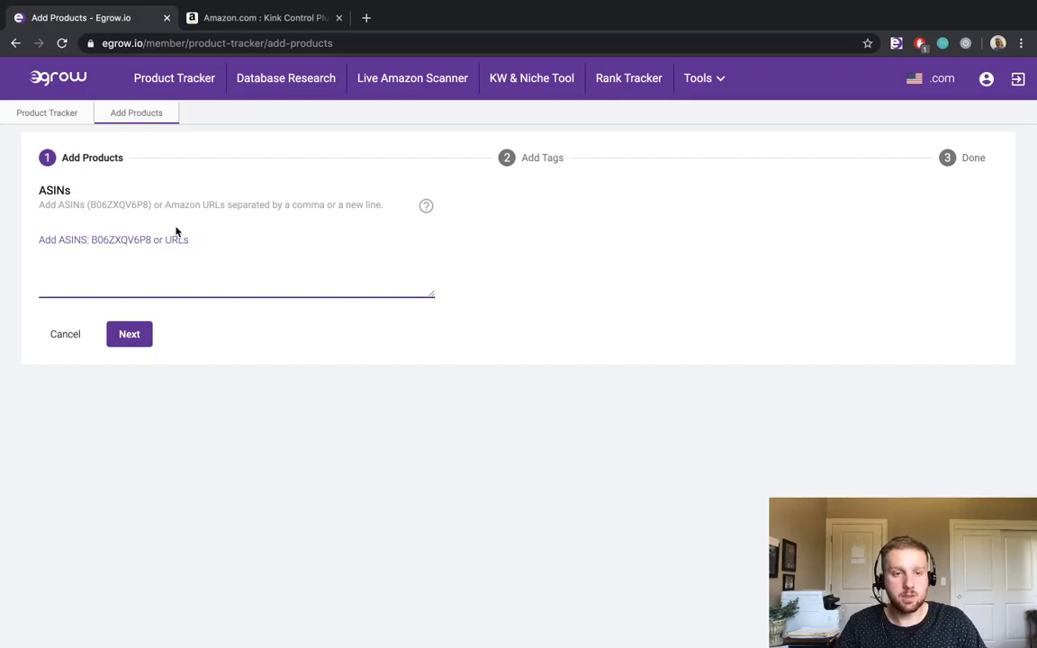
pyautogui.click(261, 22)
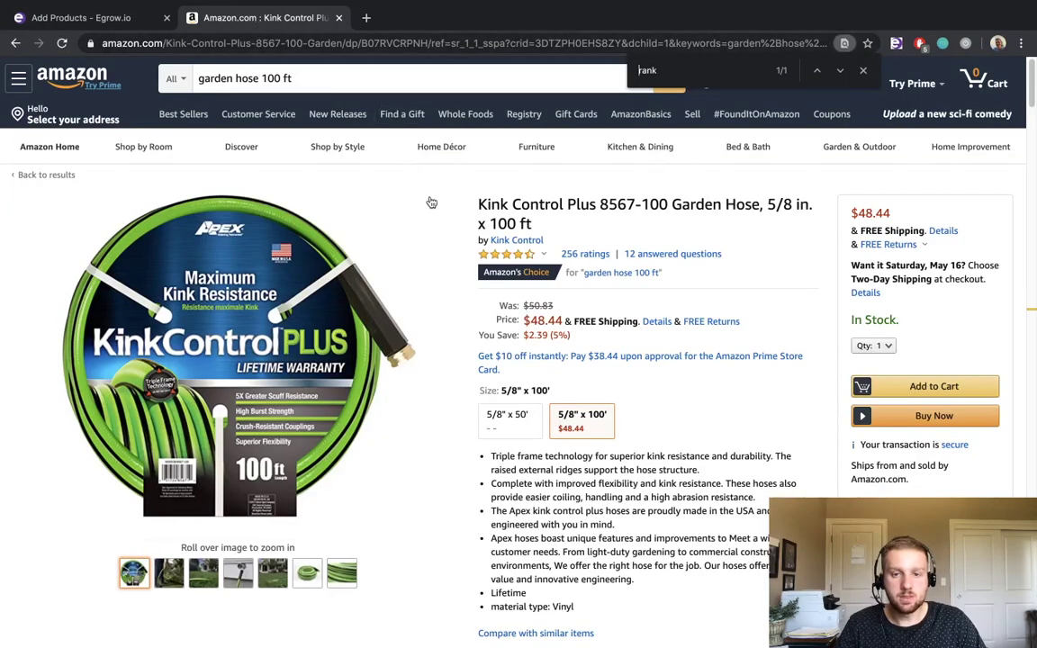
pyautogui.moveTo(418, 208)
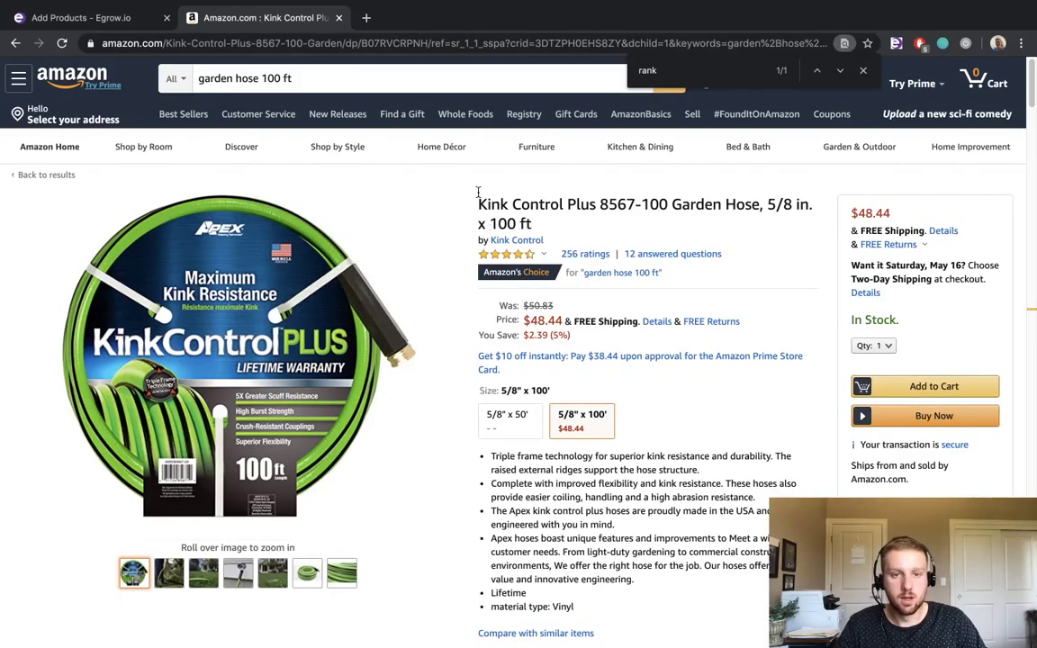
pyautogui.click(369, 39)
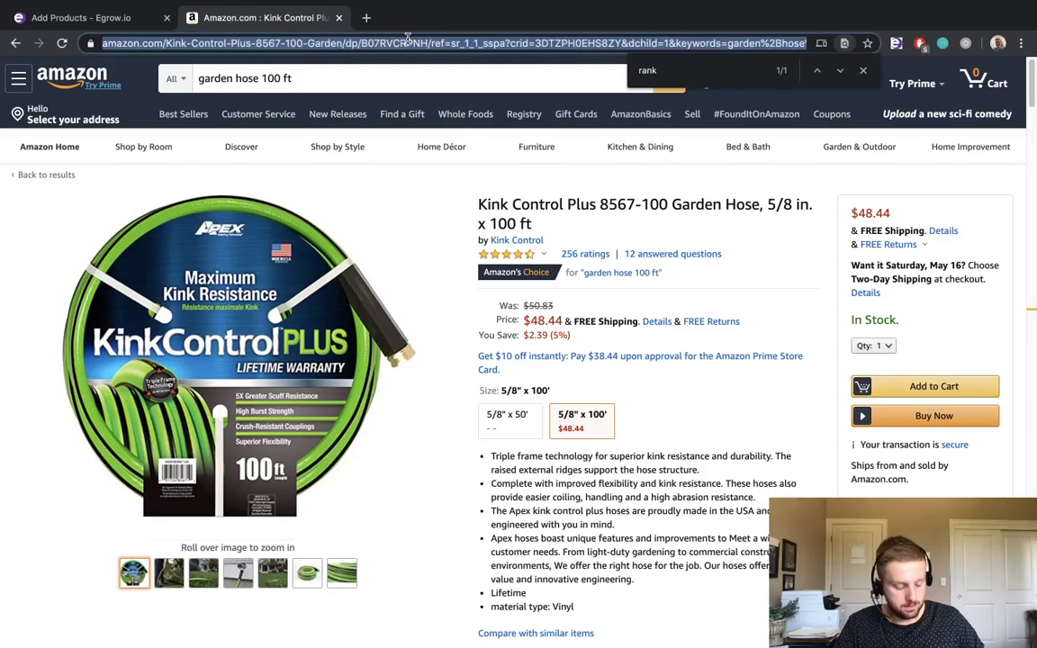
pyautogui.click(117, 17)
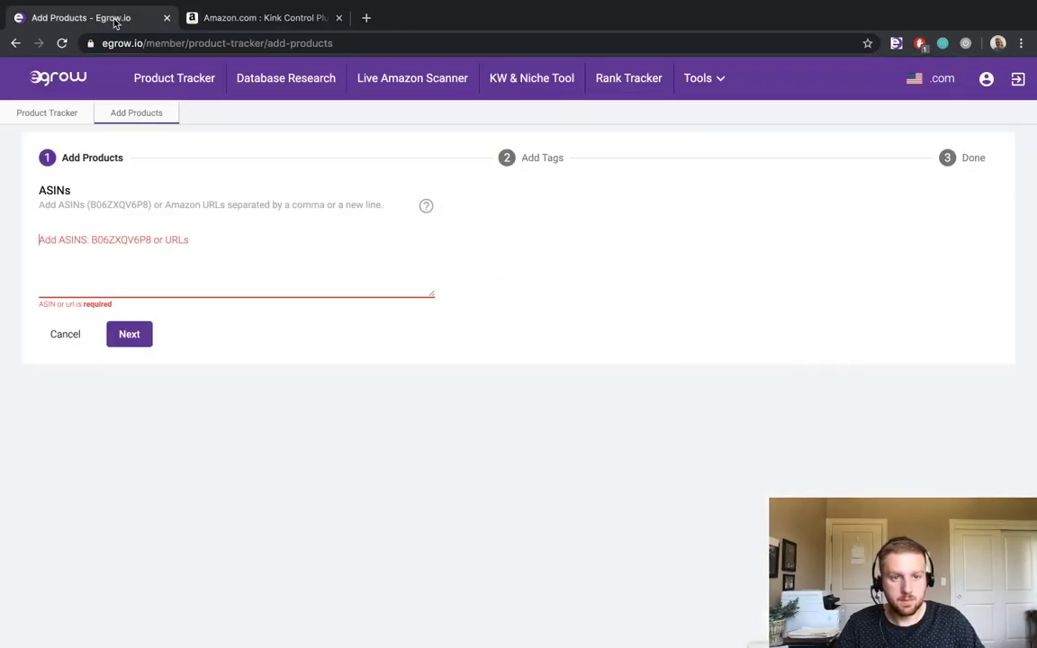
pyautogui.click(116, 248)
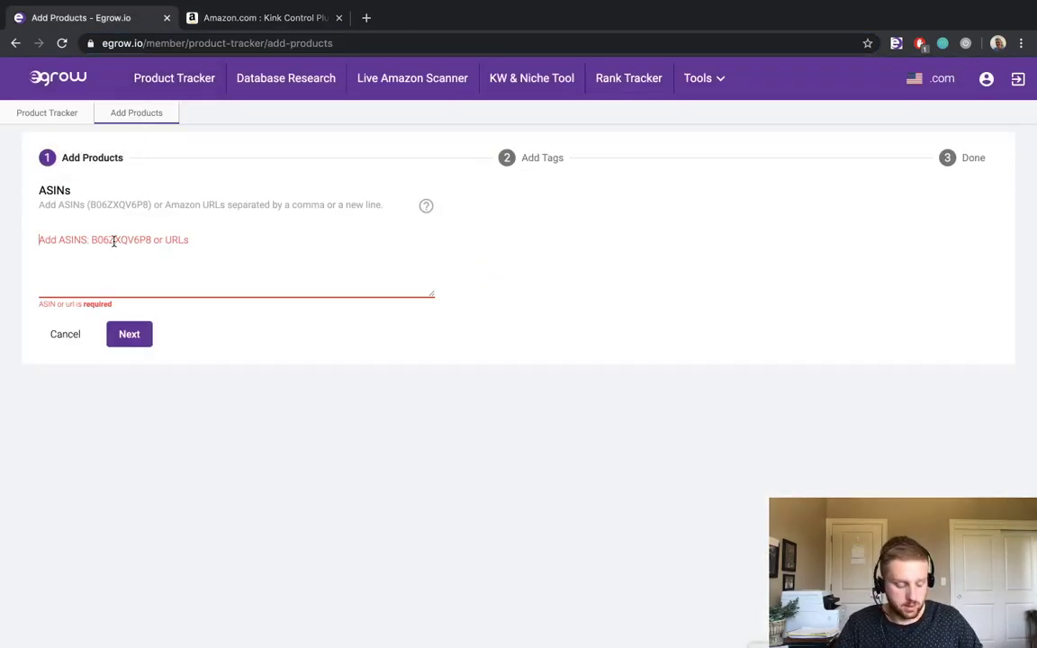
pyautogui.write('B07RVCRPNH')
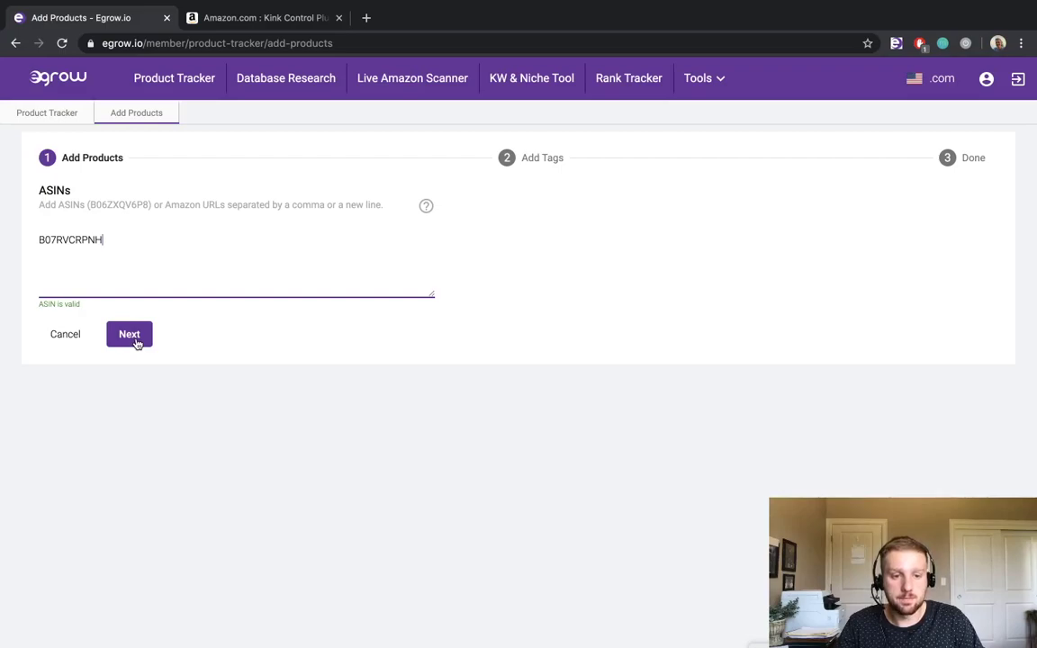
pyautogui.click(135, 341)
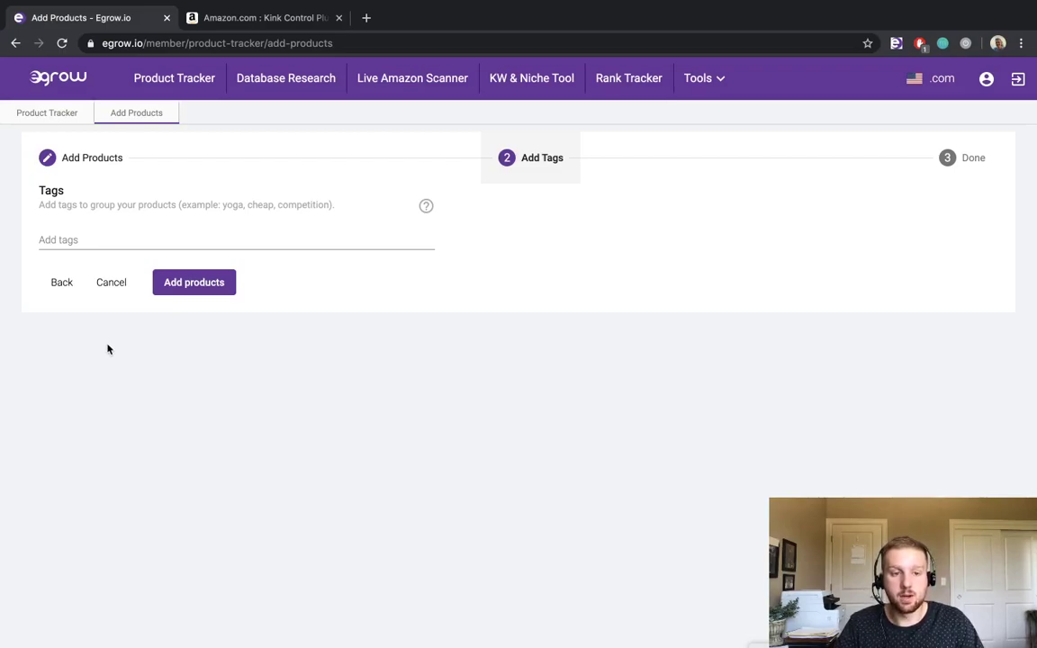
# Assign the existing Gardening tag to the new product and add it to the tracker
pyautogui.click(87, 239)
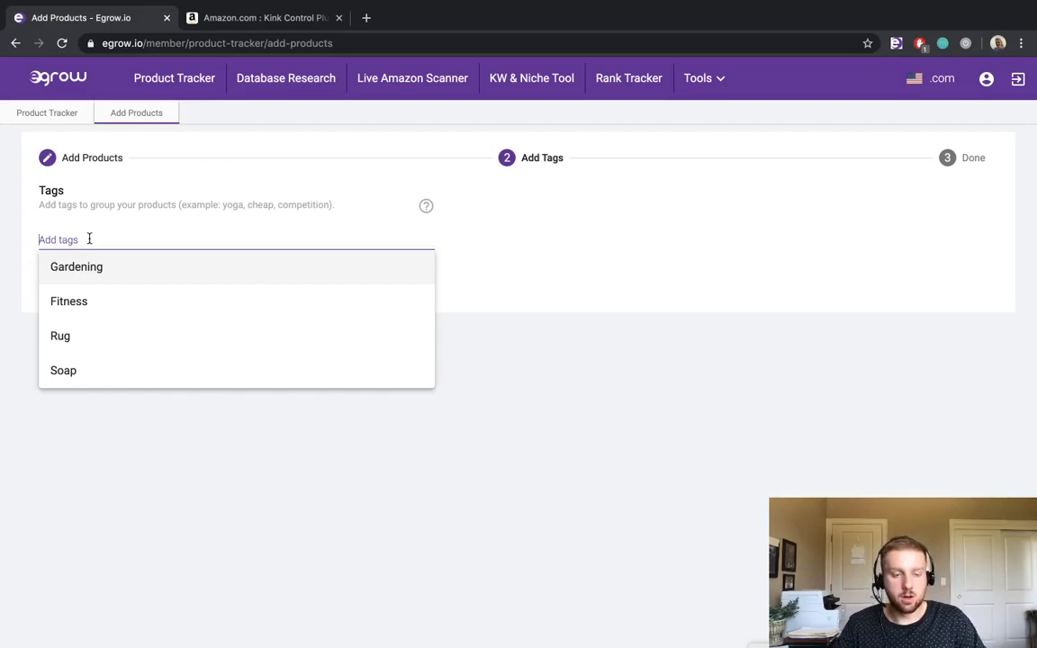
pyautogui.click(92, 270)
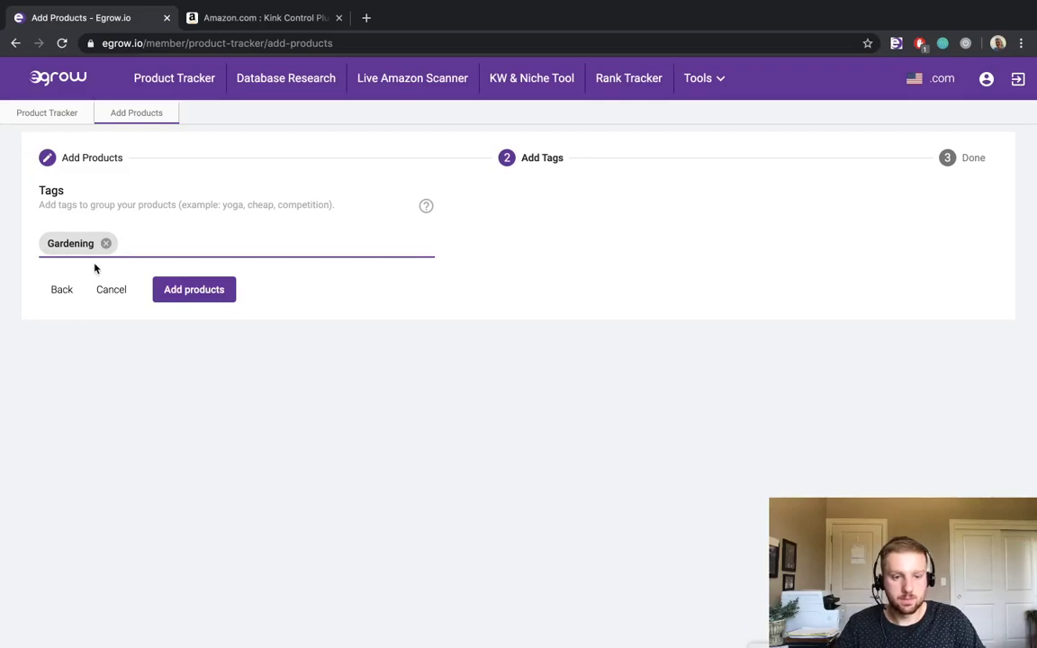
pyautogui.click(195, 290)
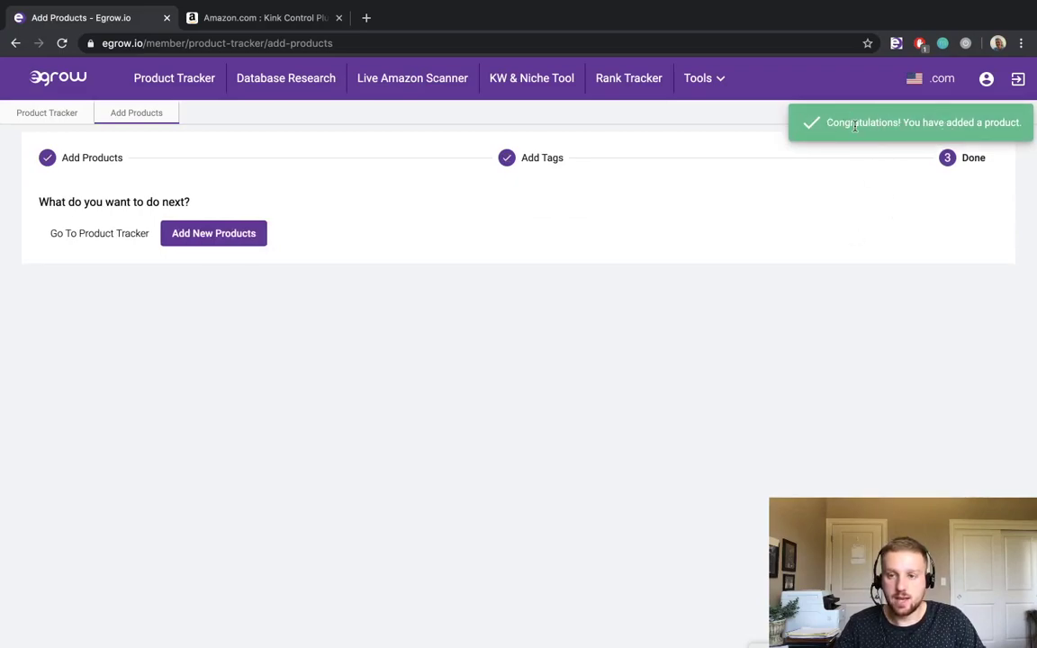
# Return to the product tracker, find the Kink Control Plus garden hose and filter the list by its Gardening tag
pyautogui.click(102, 235)
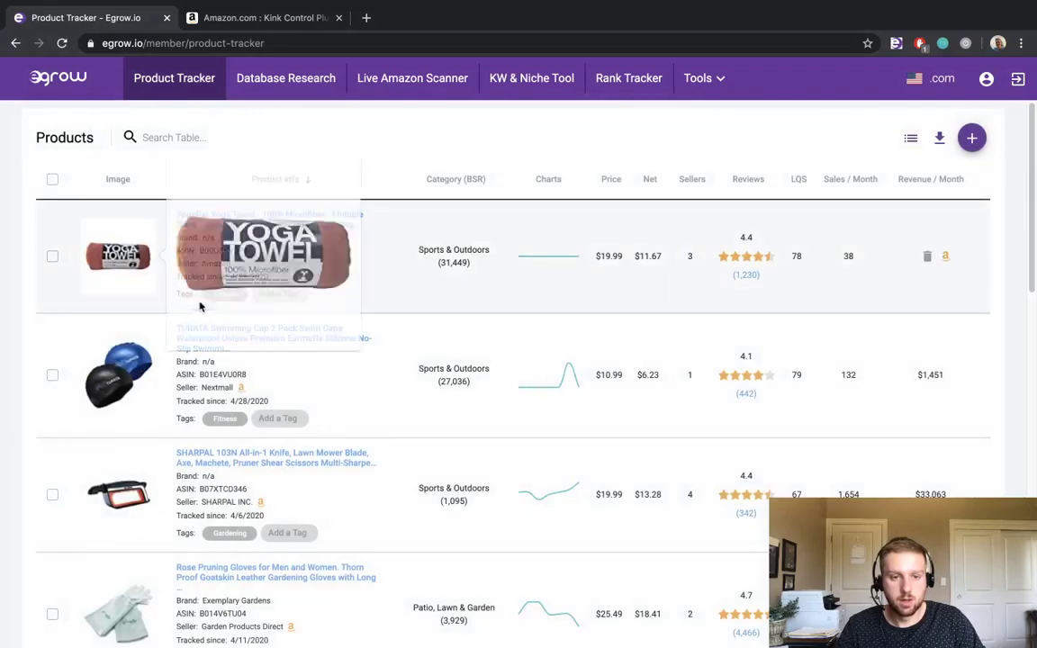
pyautogui.scroll(-2, 275, 382)
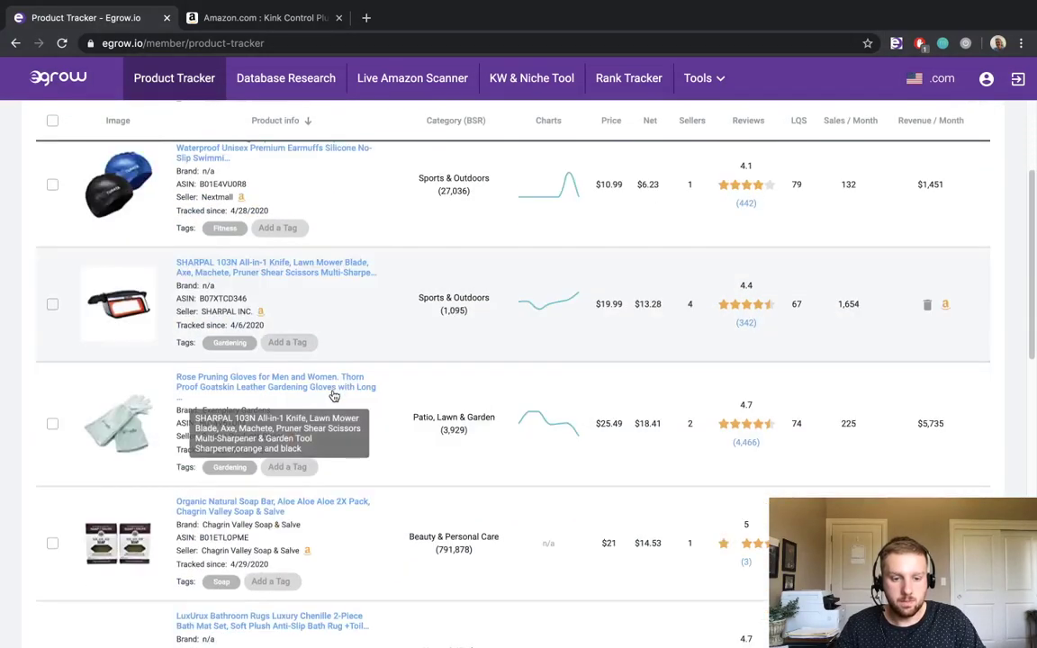
pyautogui.scroll(-4, 333, 396)
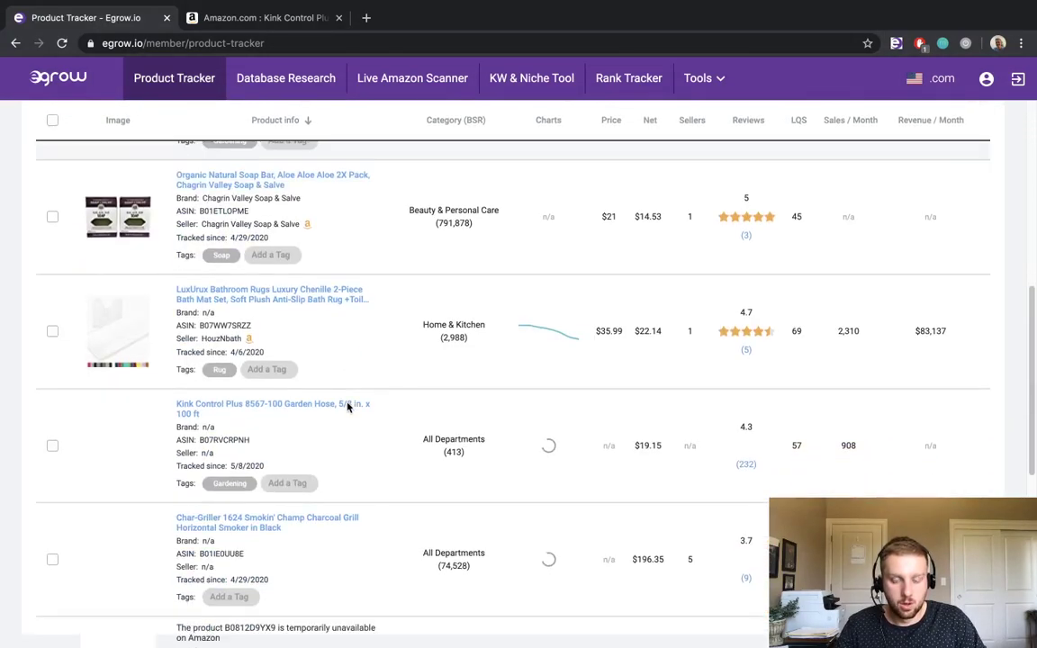
pyautogui.scroll(-1, 347, 407)
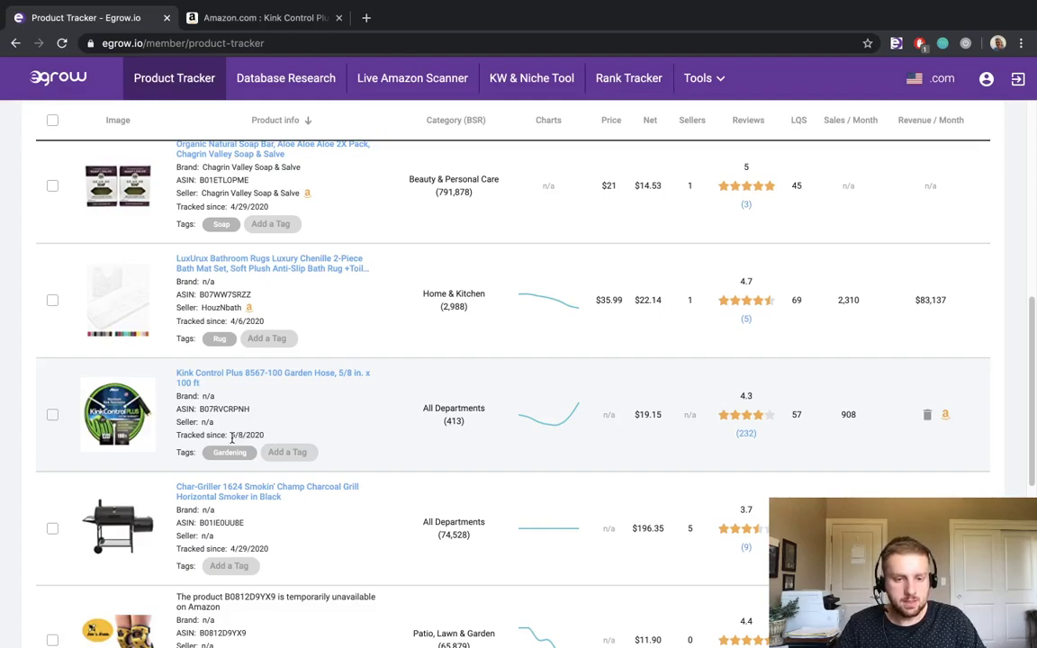
pyautogui.moveTo(225, 455)
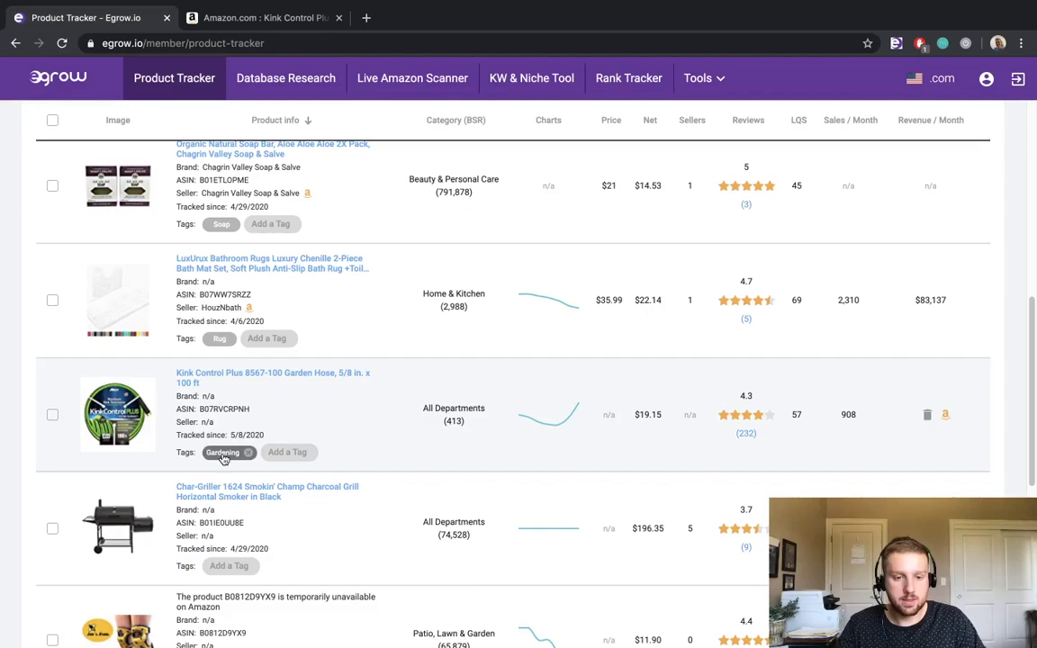
pyautogui.click(223, 452)
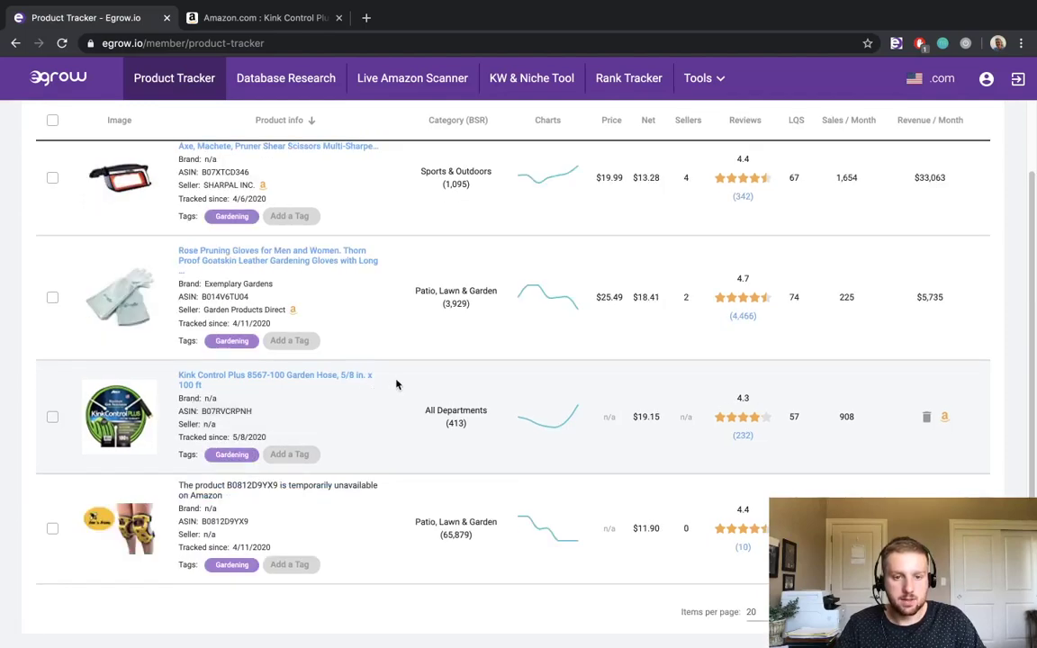
# Add the Weight column to the products table
pyautogui.scroll(1, 396, 384)
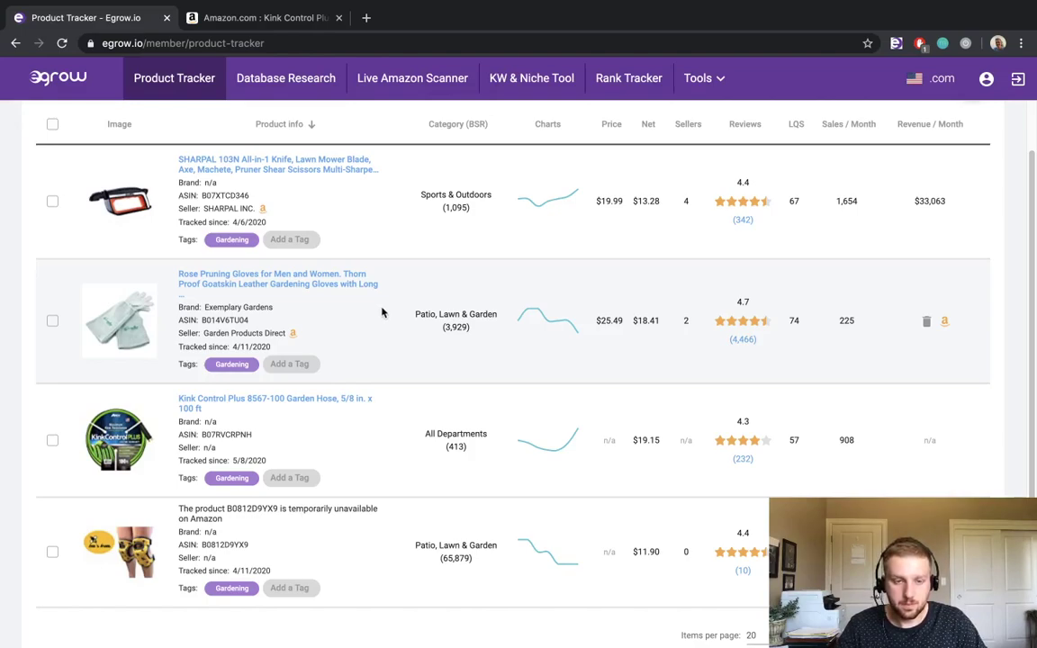
pyautogui.scroll(1, 382, 310)
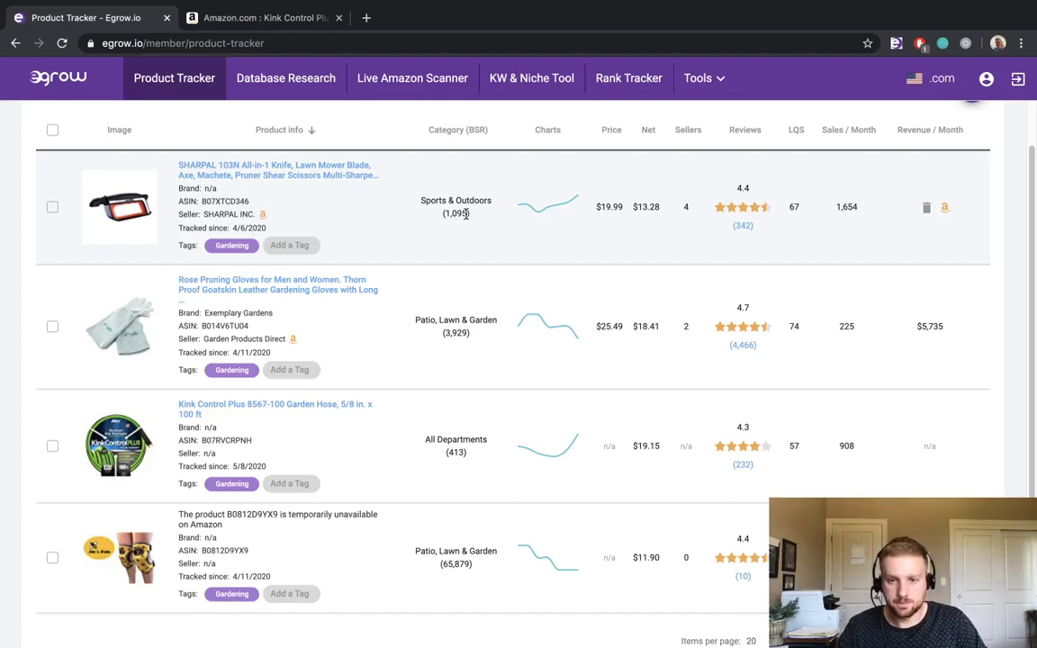
pyautogui.scroll(1, 463, 213)
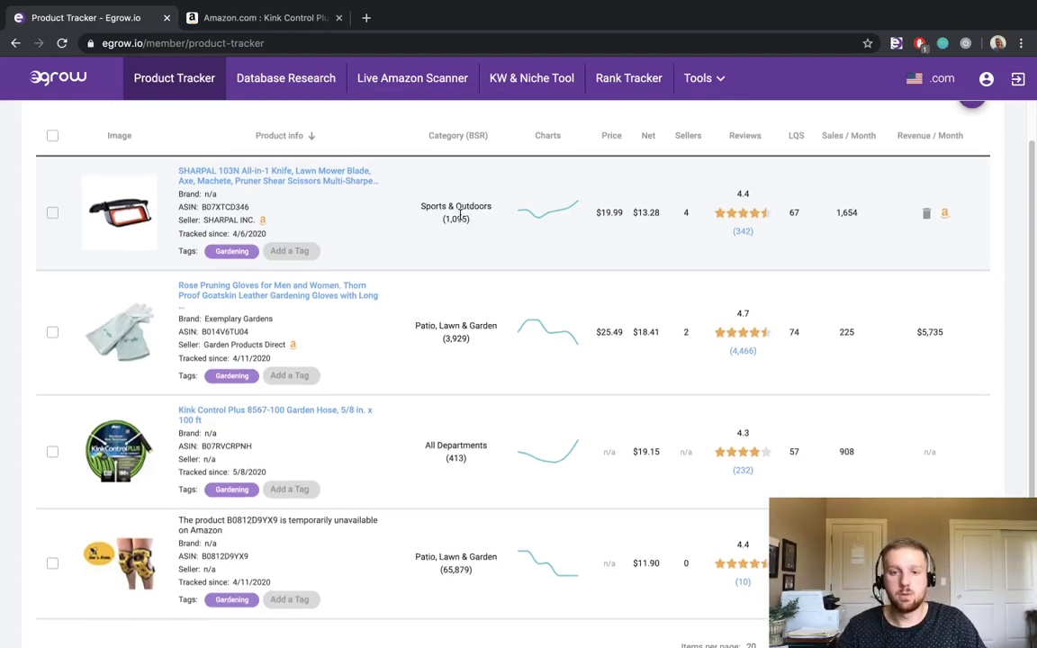
pyautogui.moveTo(527, 214)
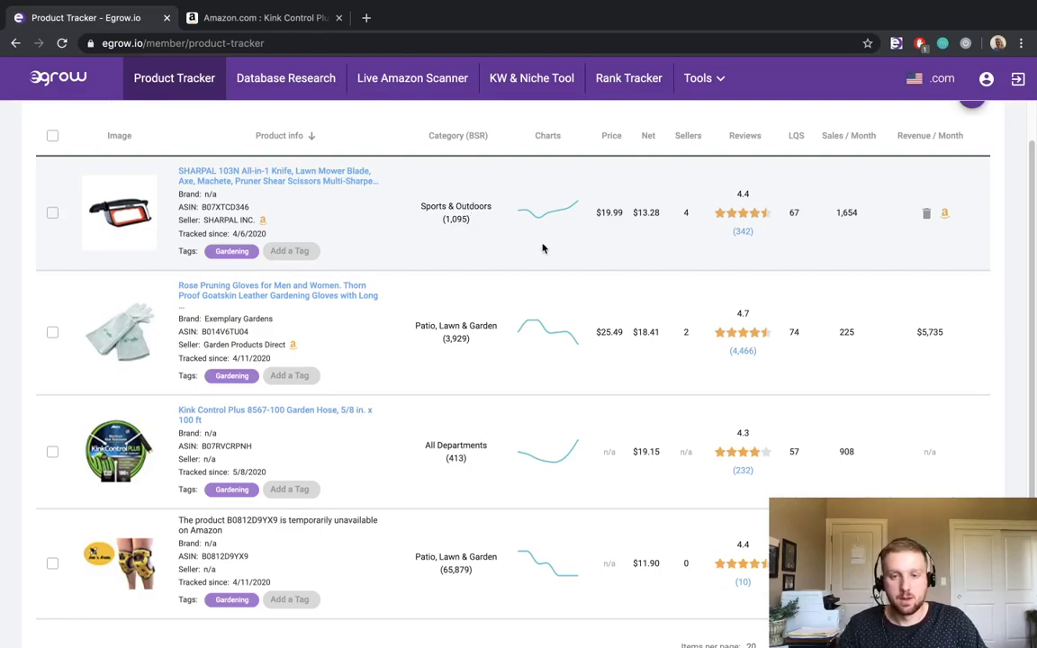
pyautogui.scroll(1, 620, 225)
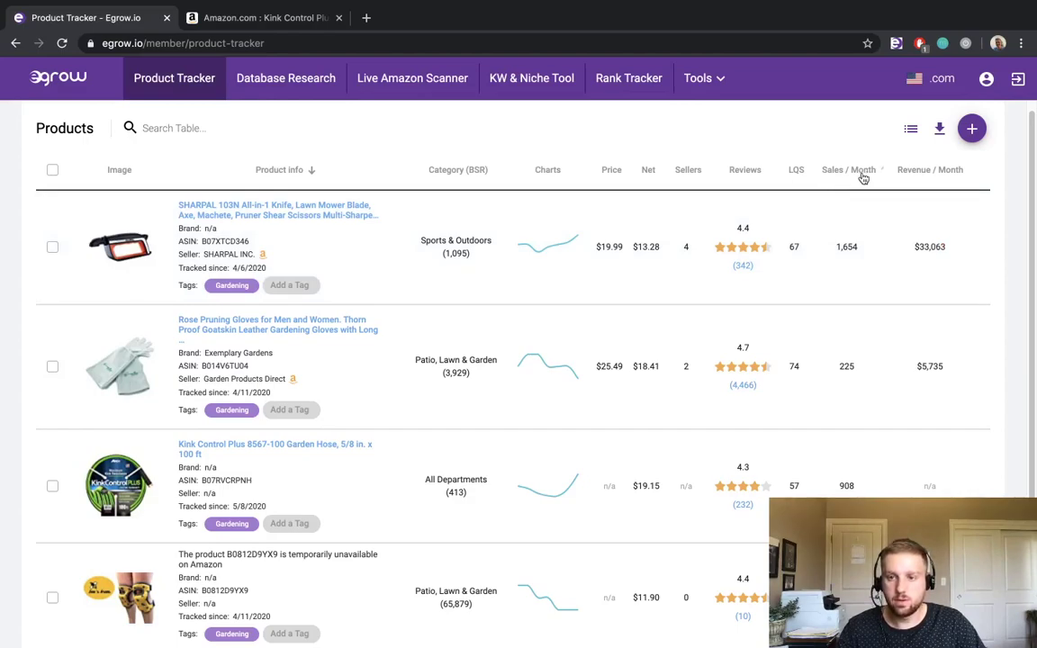
pyautogui.click(911, 132)
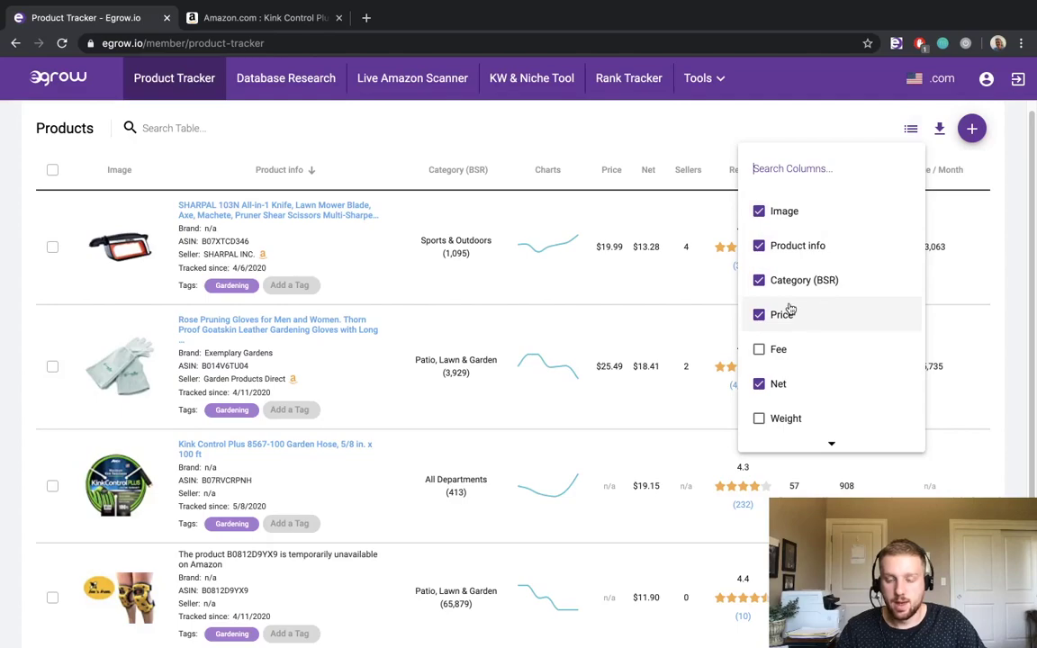
pyautogui.scroll(-2, 785, 315)
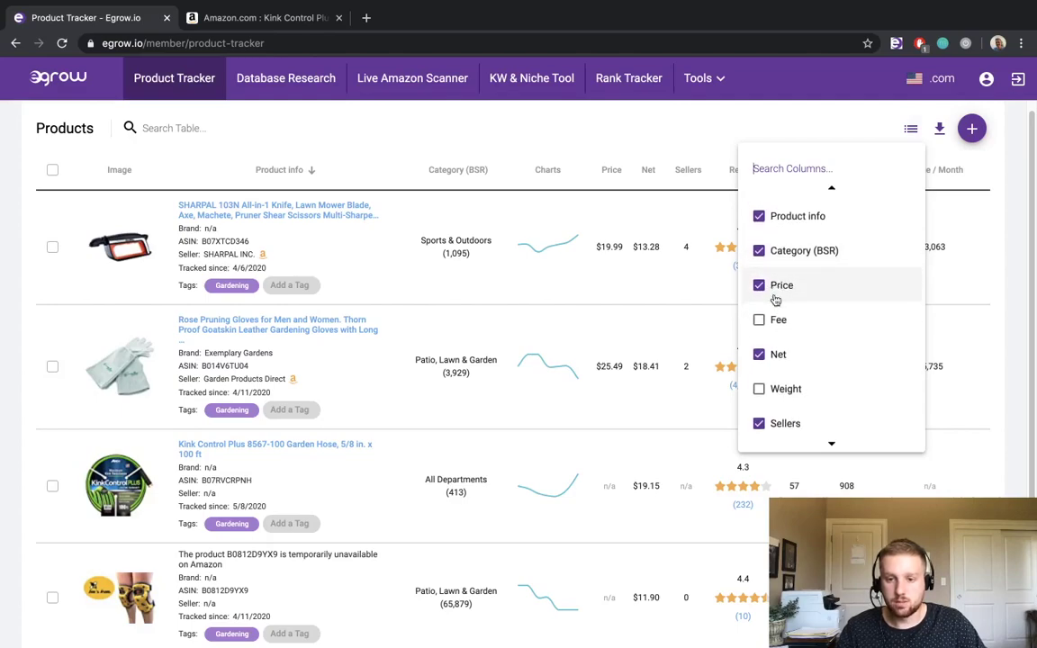
pyautogui.scroll(-1, 779, 340)
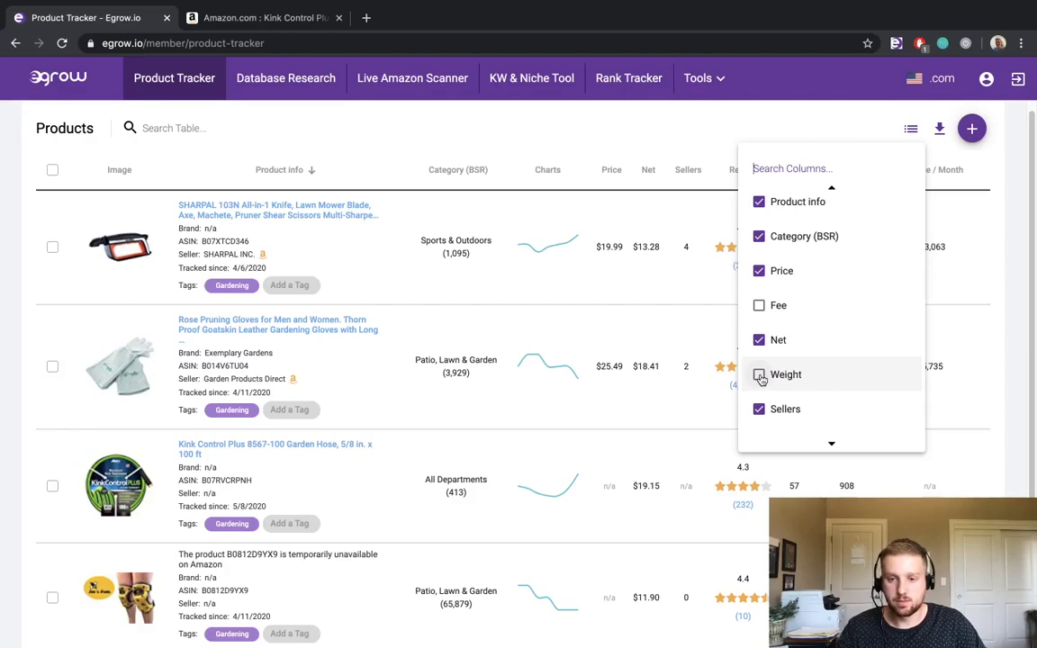
pyautogui.click(759, 376)
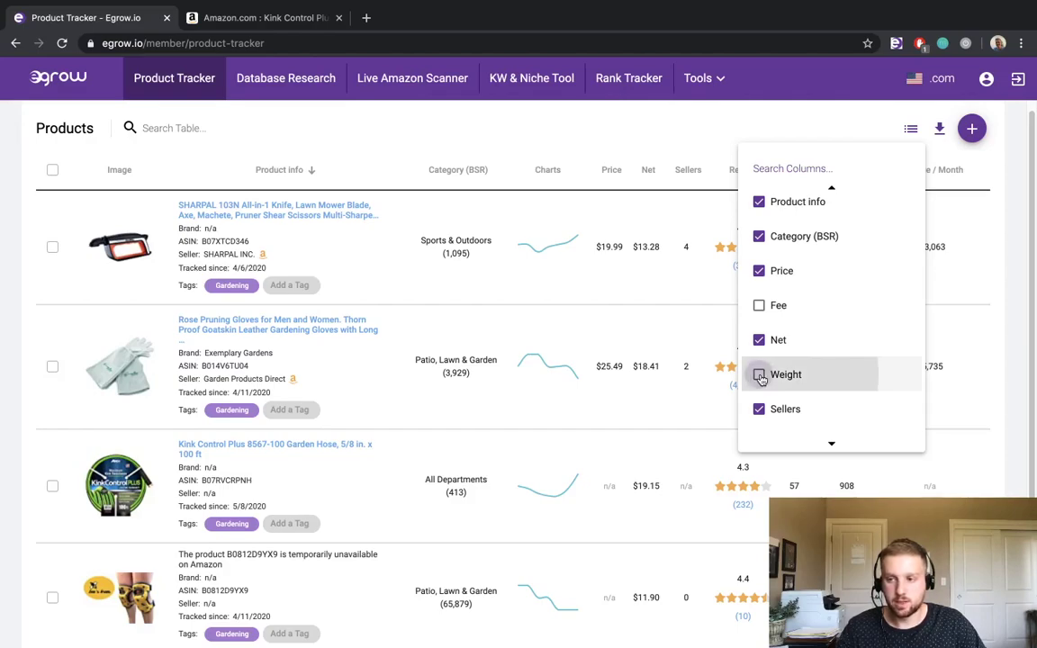
pyautogui.click(593, 133)
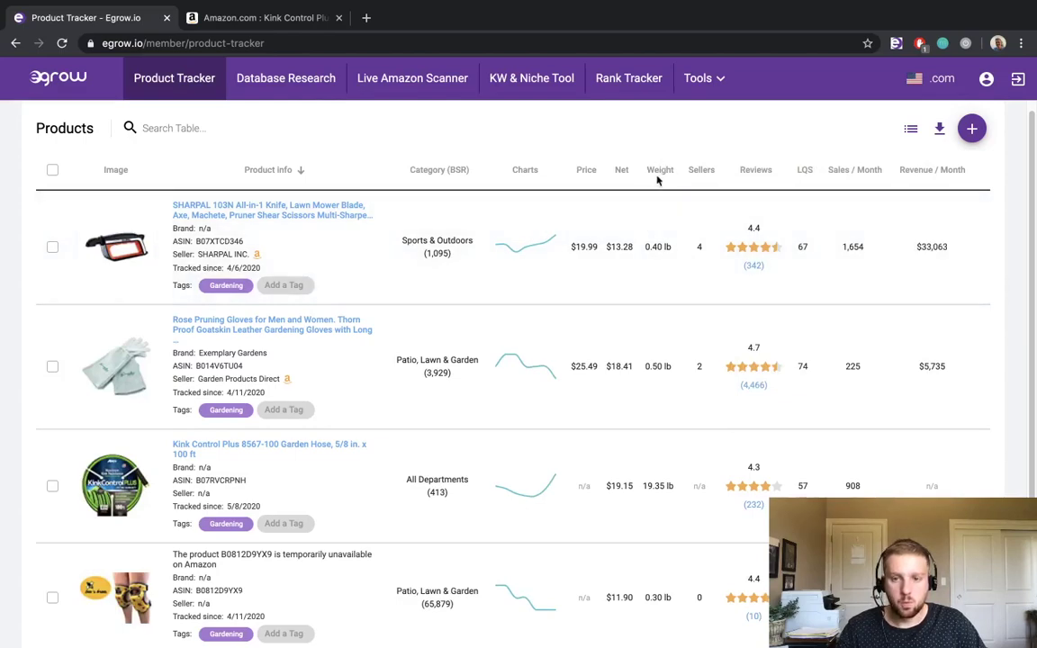
# Open the detailed chart for the SHARPAL 103N knife, hide its BSR series and show Price alongside estimated sales
pyautogui.scroll(-1, 661, 317)
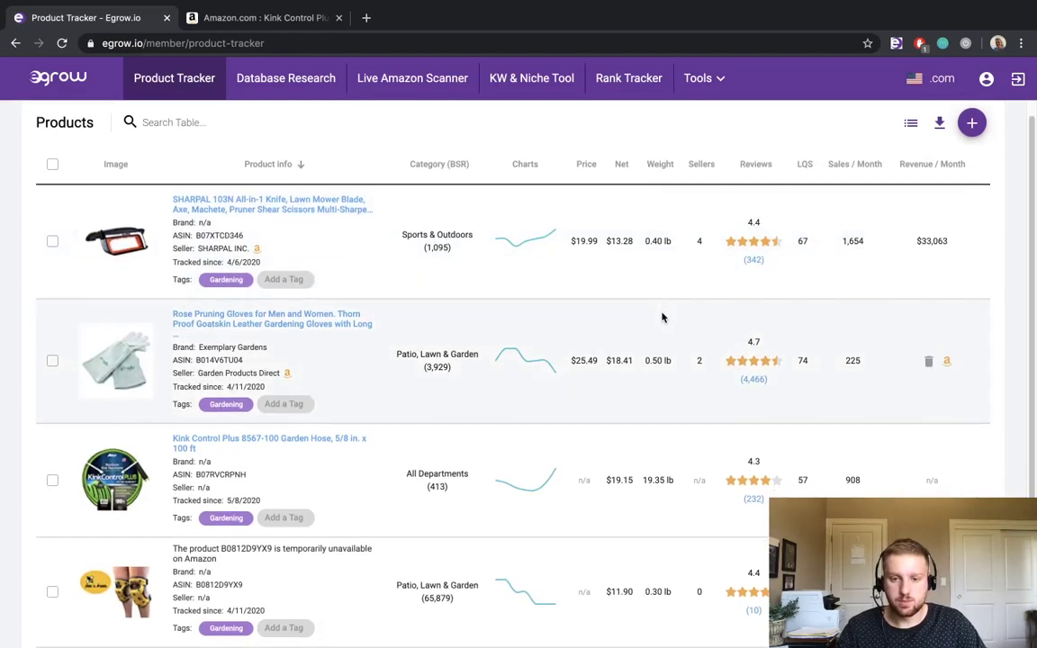
pyautogui.scroll(-1, 674, 365)
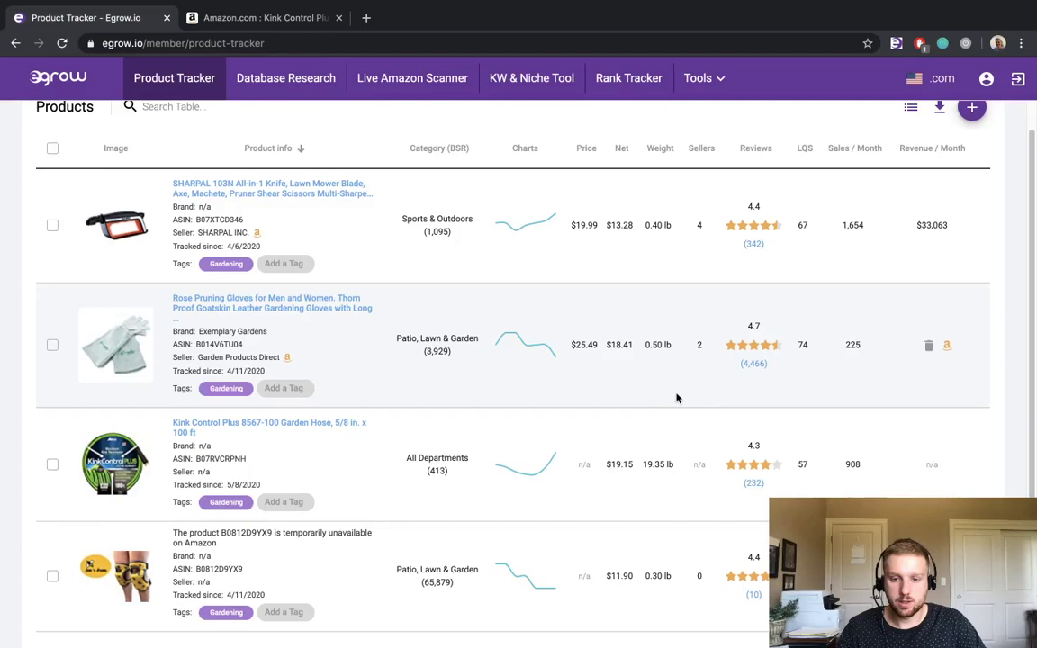
pyautogui.scroll(1, 680, 306)
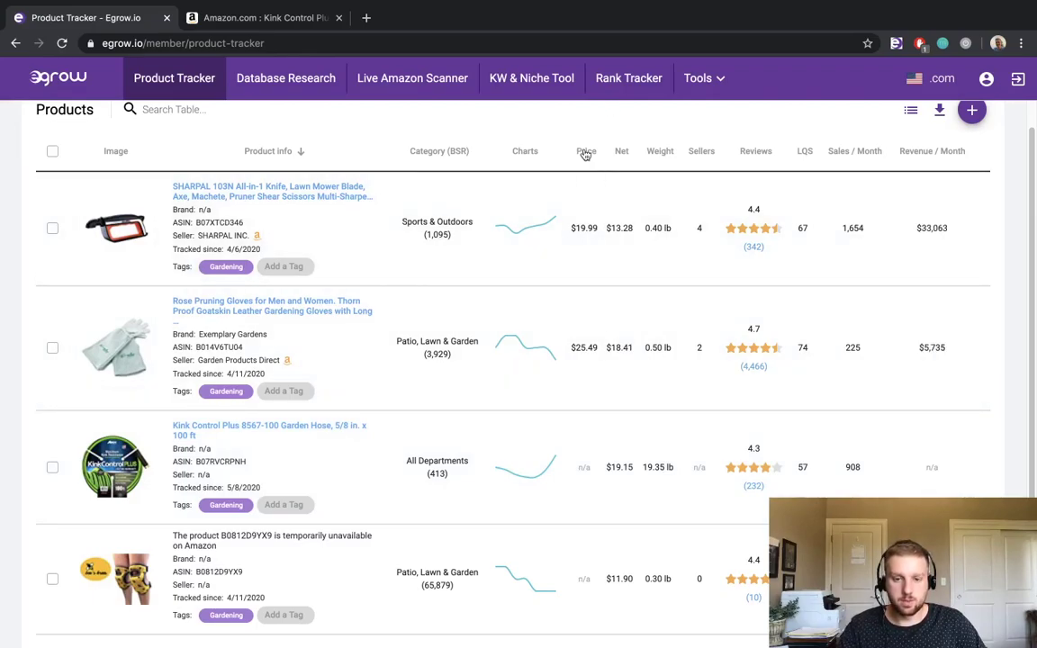
pyautogui.click(533, 225)
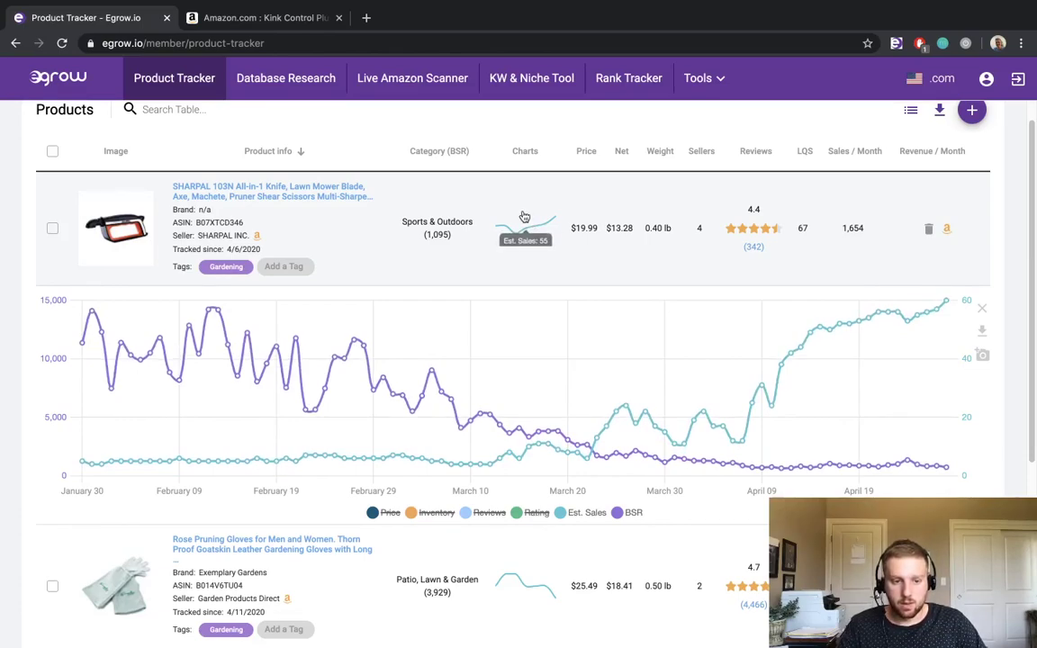
pyautogui.moveTo(97, 500)
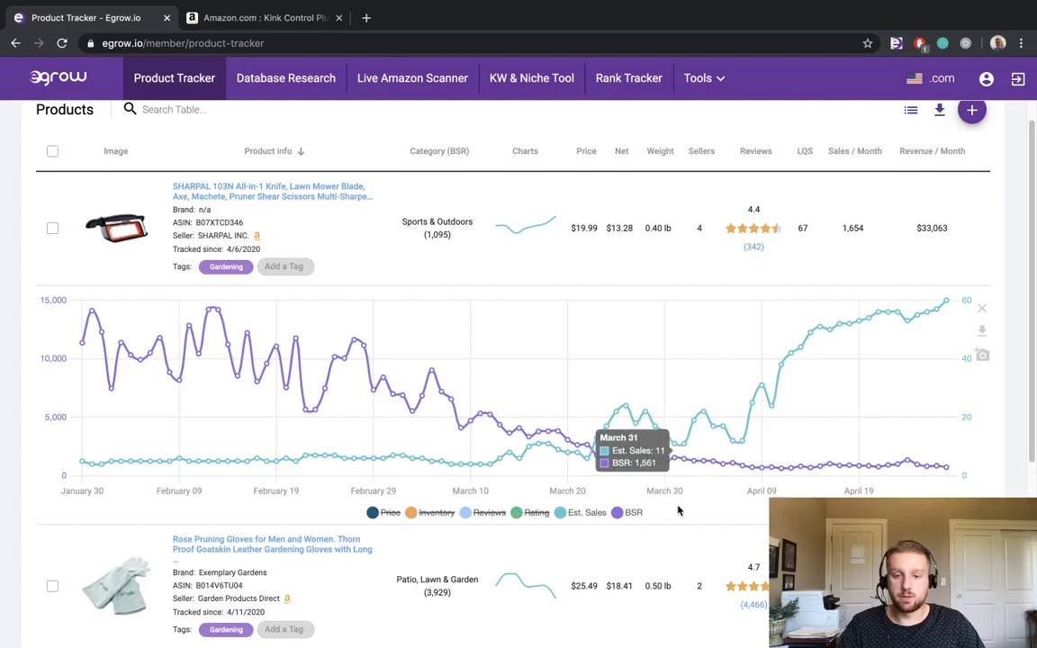
pyautogui.click(627, 516)
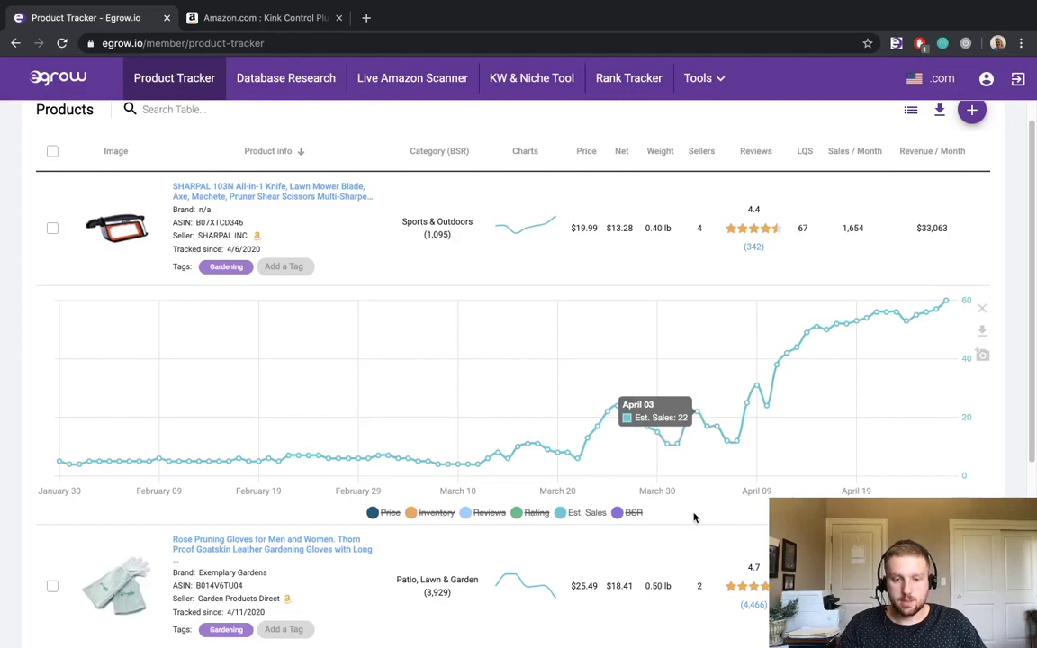
pyautogui.click(385, 513)
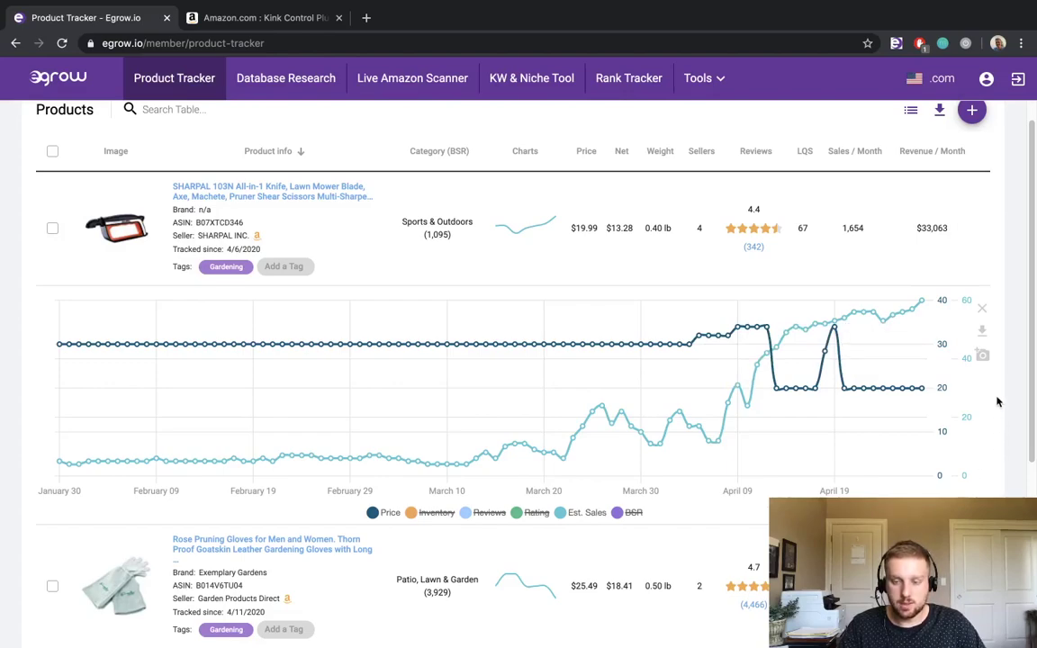
# Download the SHARPAL 103N knife's chart data and chart image, and close its detailed chart
pyautogui.click(983, 333)
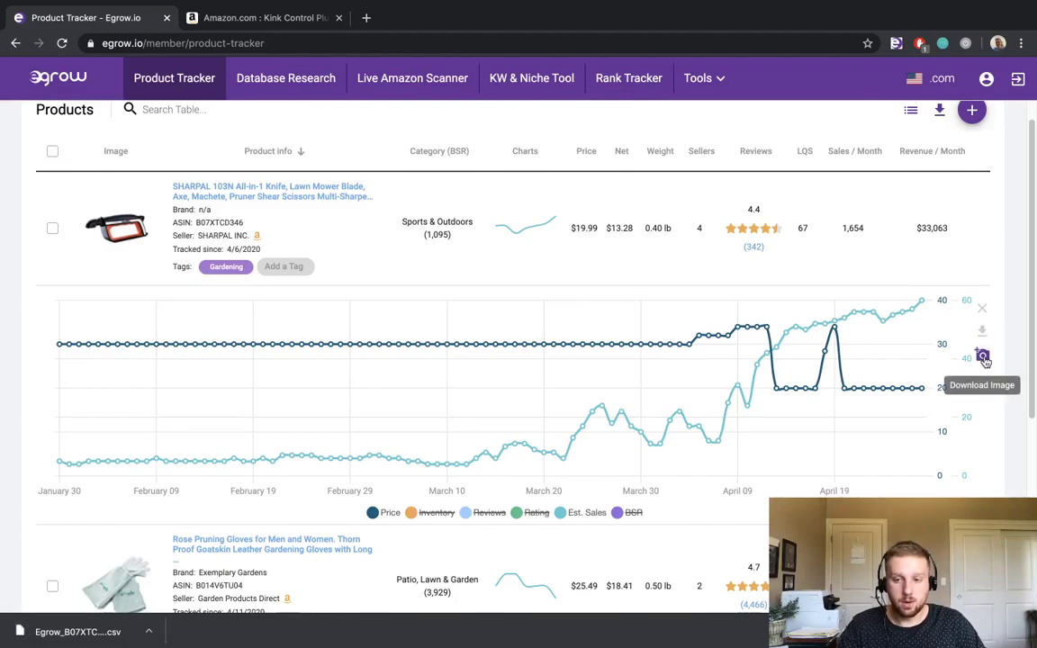
pyautogui.click(983, 357)
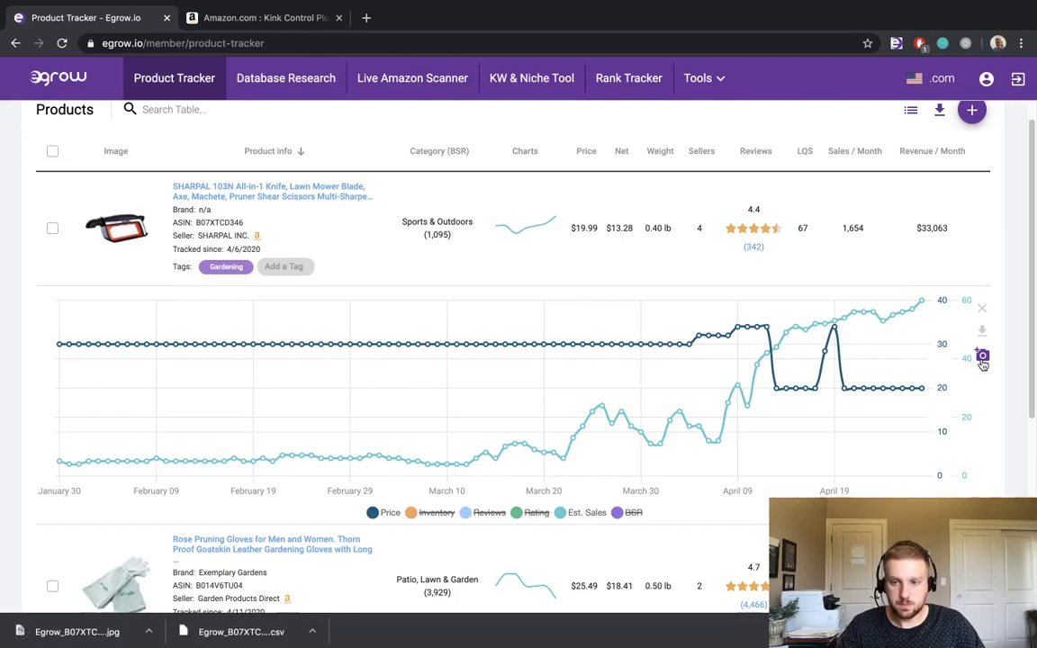
pyautogui.click(981, 312)
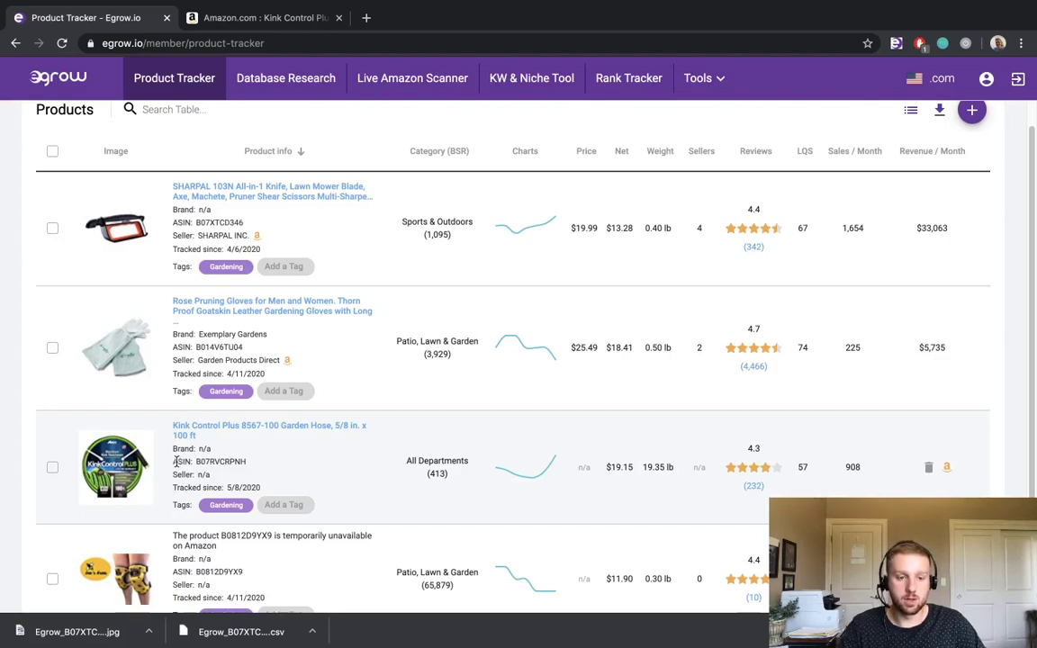
pyautogui.moveTo(135, 455)
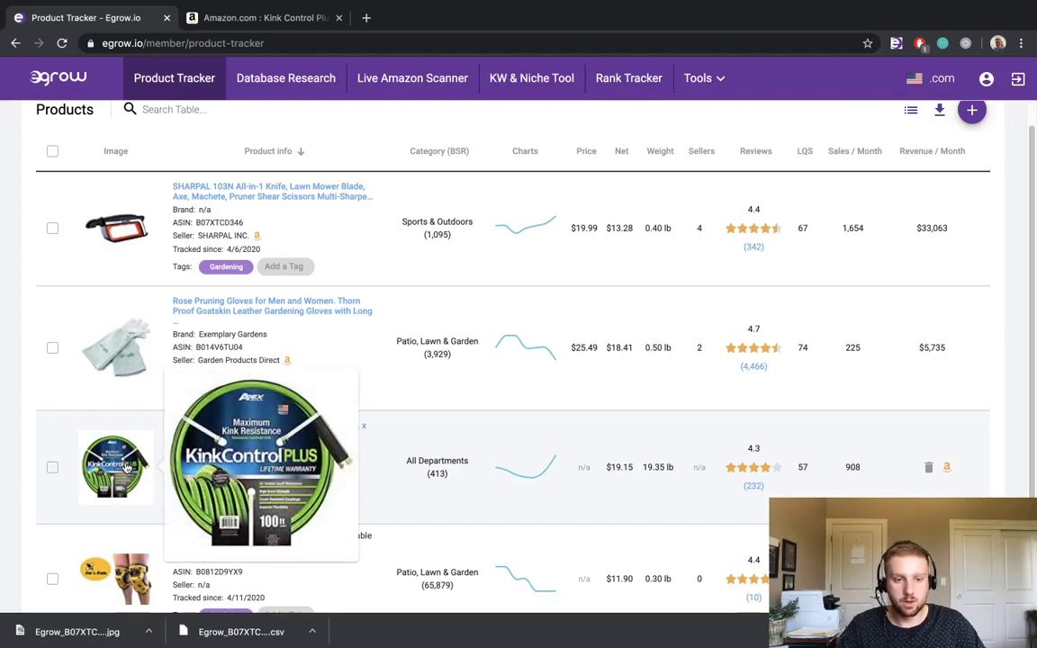
pyautogui.moveTo(126, 369)
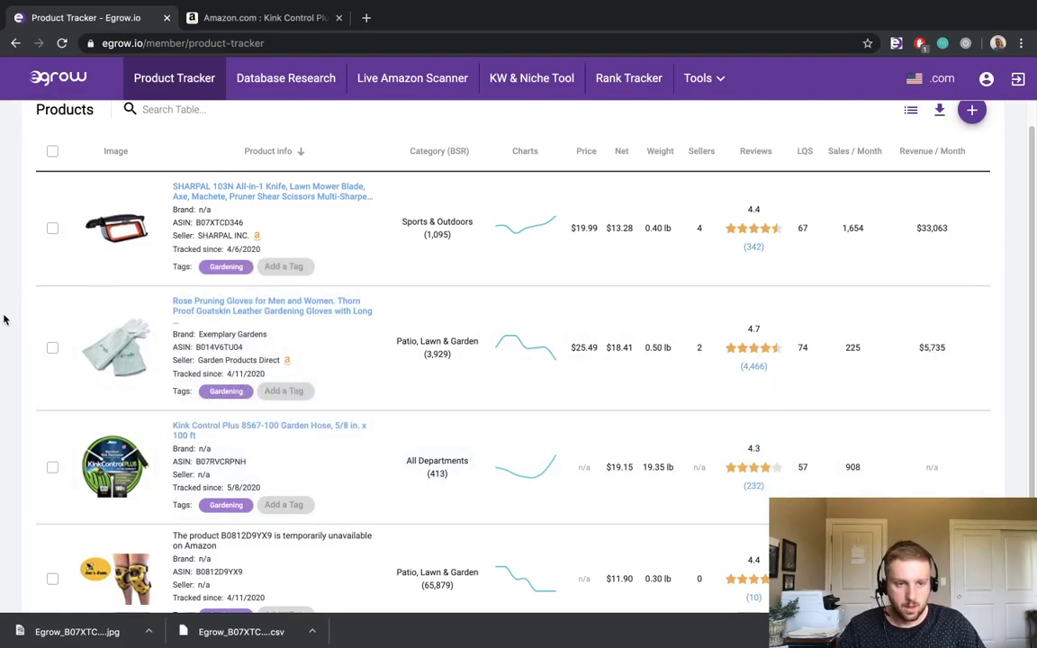
pyautogui.click(52, 229)
pyautogui.click(53, 347)
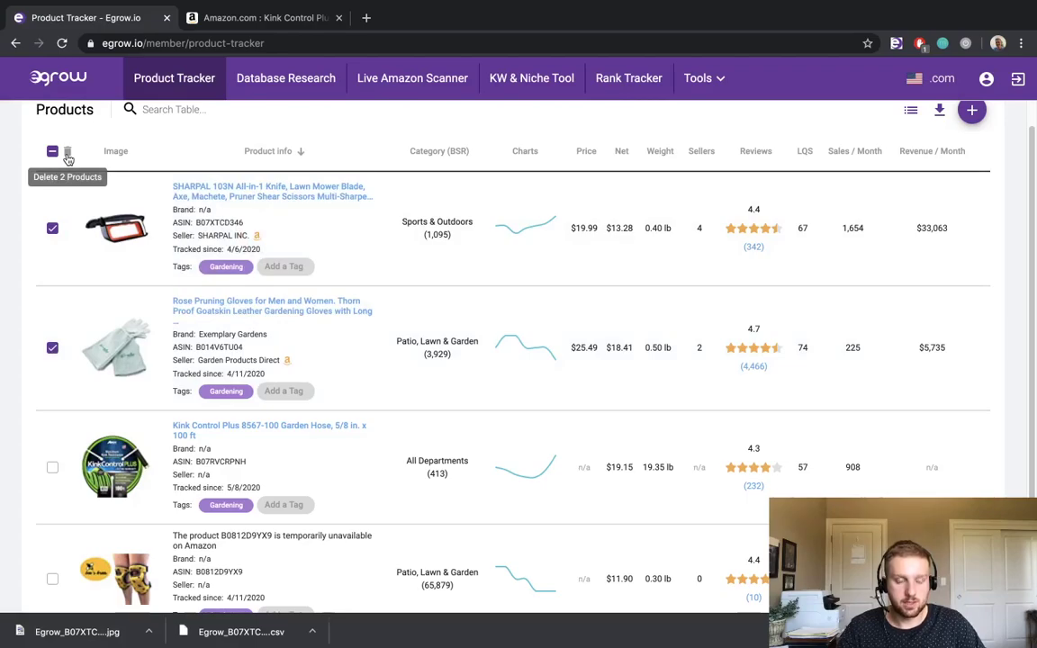
pyautogui.click(52, 228)
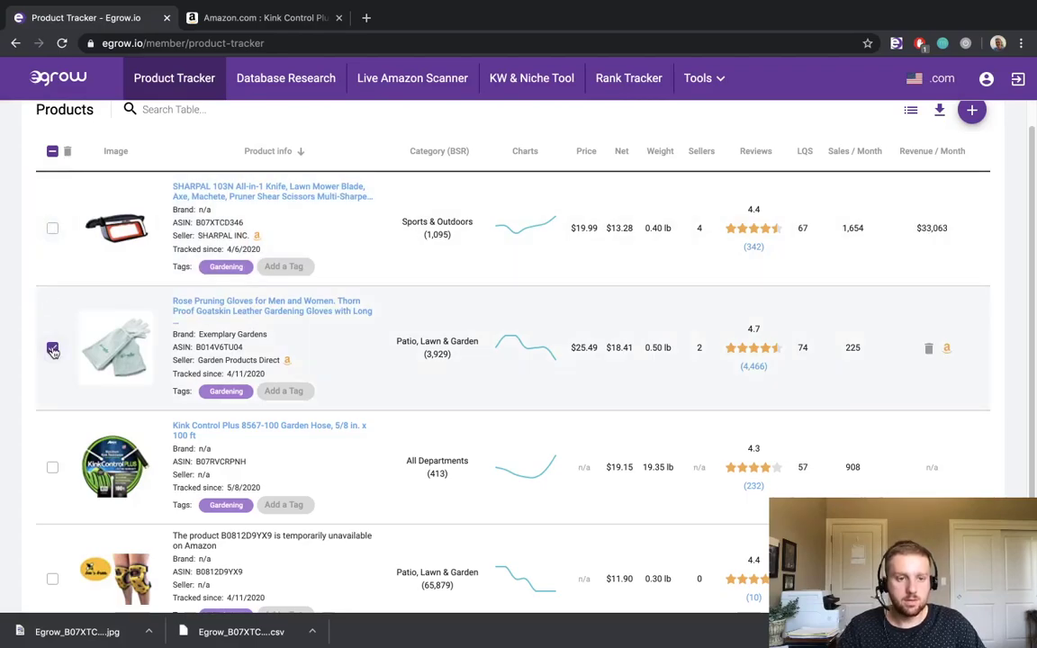
pyautogui.click(53, 349)
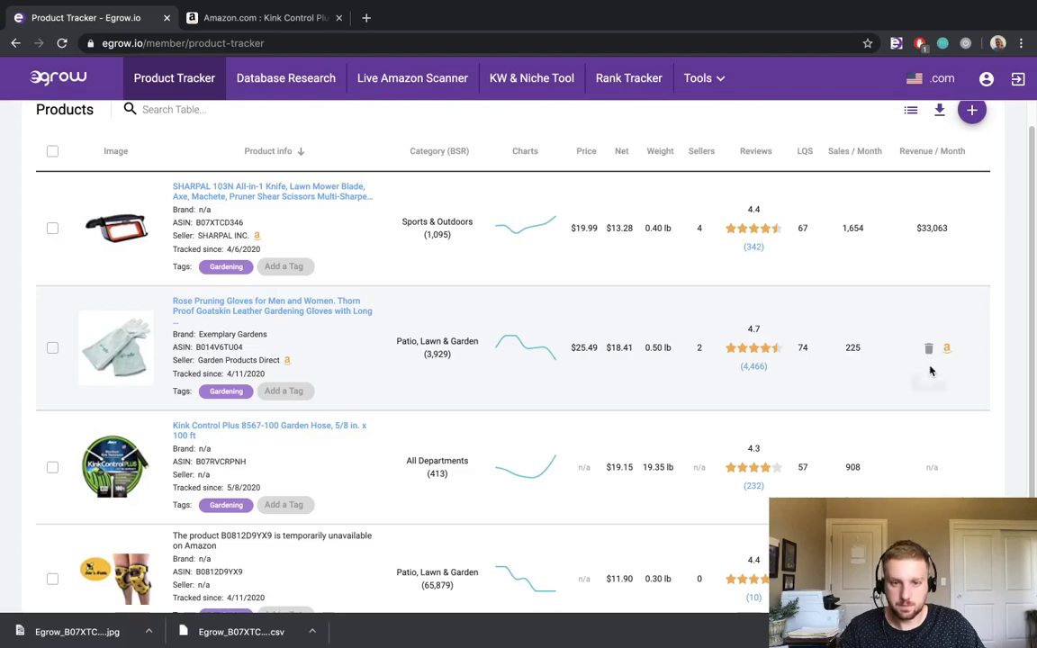
# Remove the Gardening tag filter from the products table and export the full product list
pyautogui.scroll(1, 933, 360)
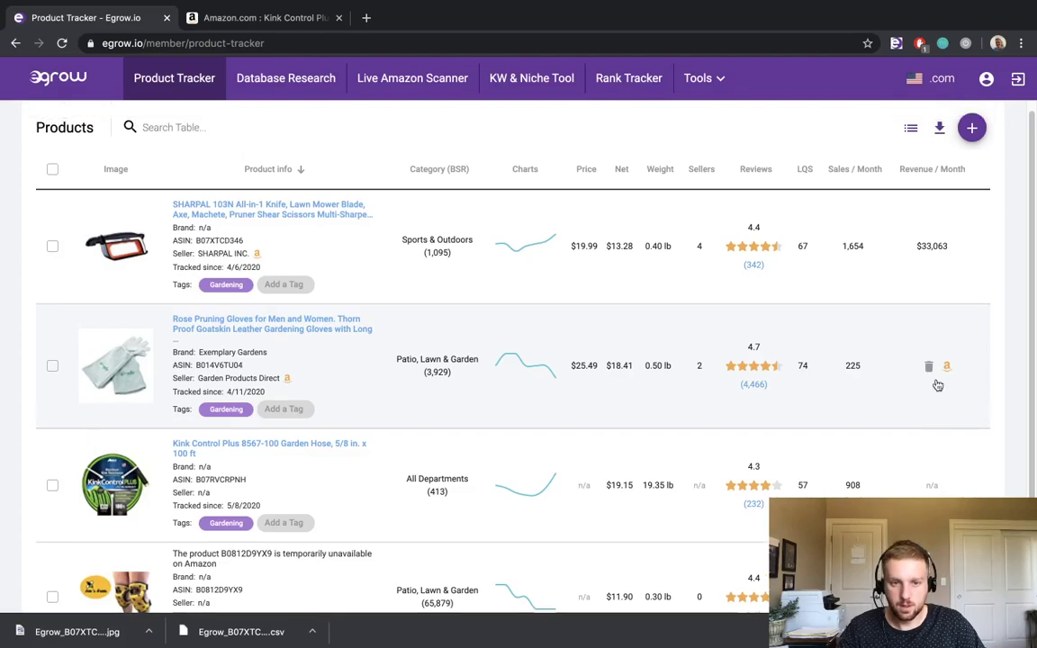
pyautogui.click(216, 286)
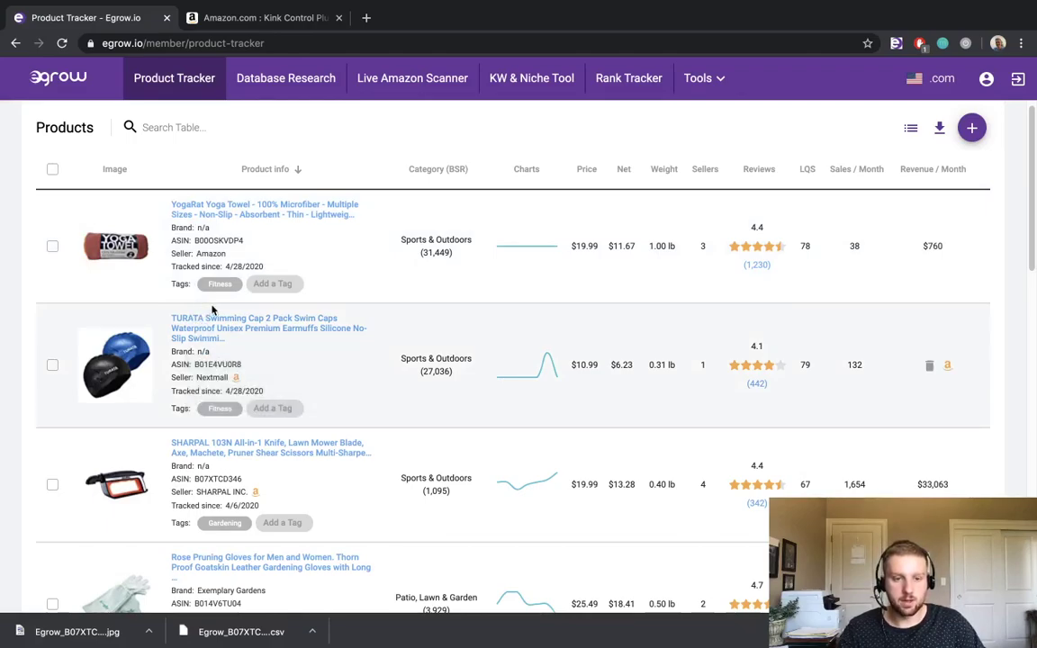
pyautogui.scroll(-3, 213, 315)
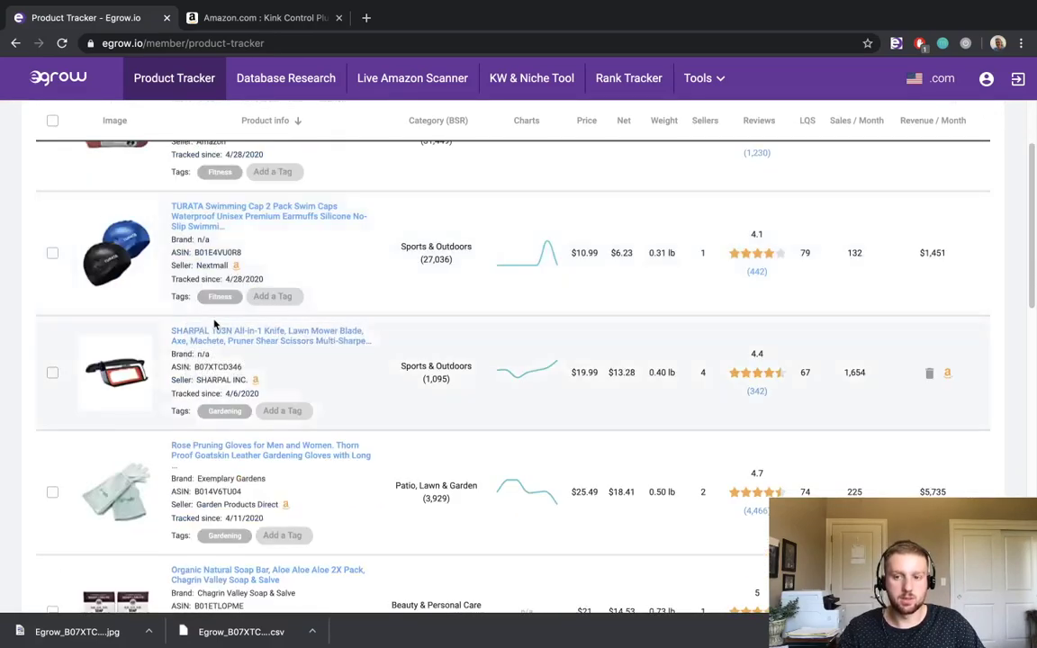
pyautogui.scroll(-8, 213, 326)
pyautogui.scroll(-1, 225, 337)
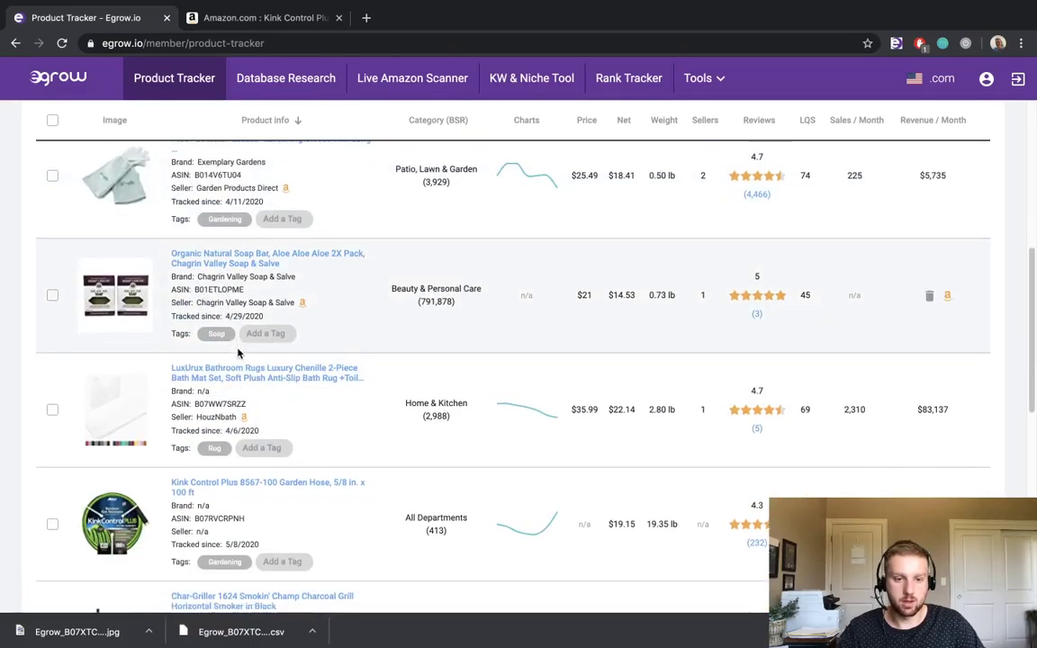
pyautogui.scroll(10, 238, 351)
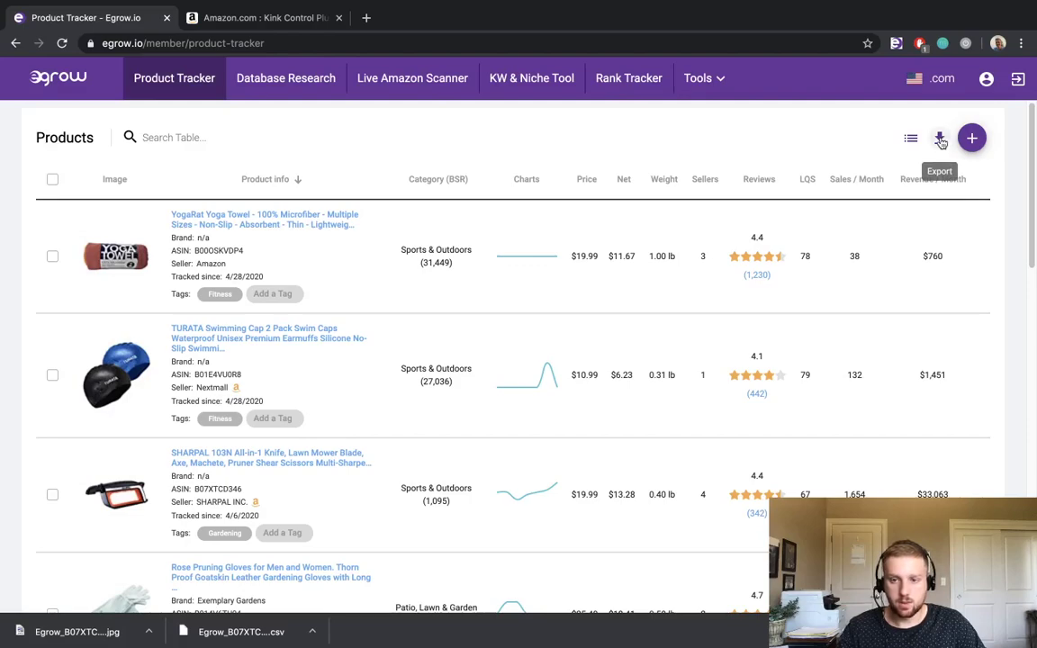
pyautogui.click(939, 138)
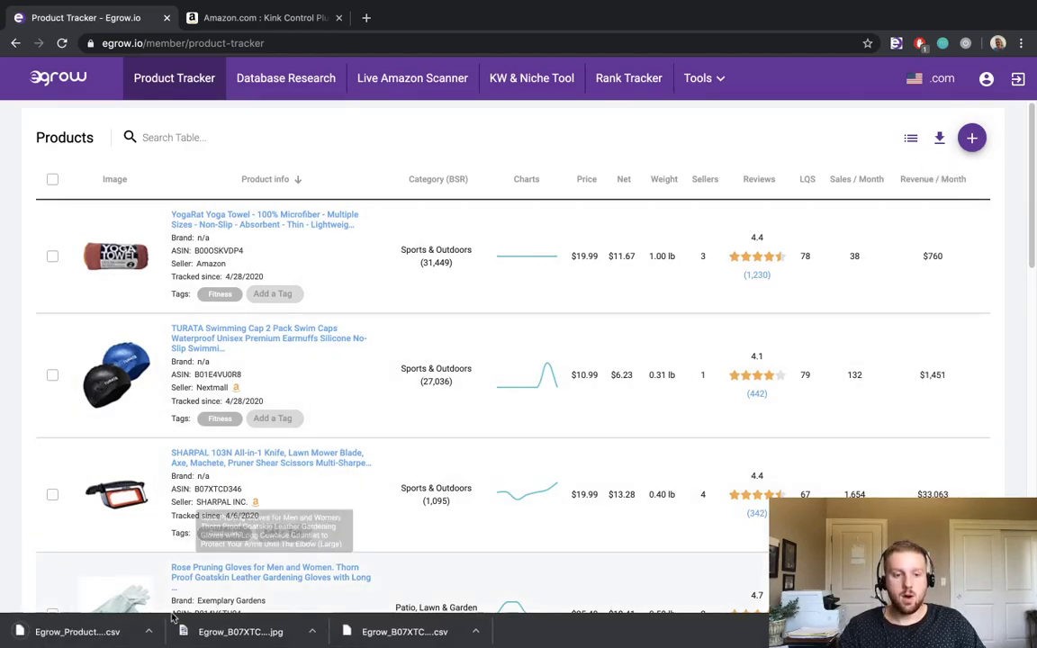
# Start a new Rank Tracker project for ASIN B07RVCRPNH with tracking of the parent product and variations enabled
pyautogui.moveTo(505, 397)
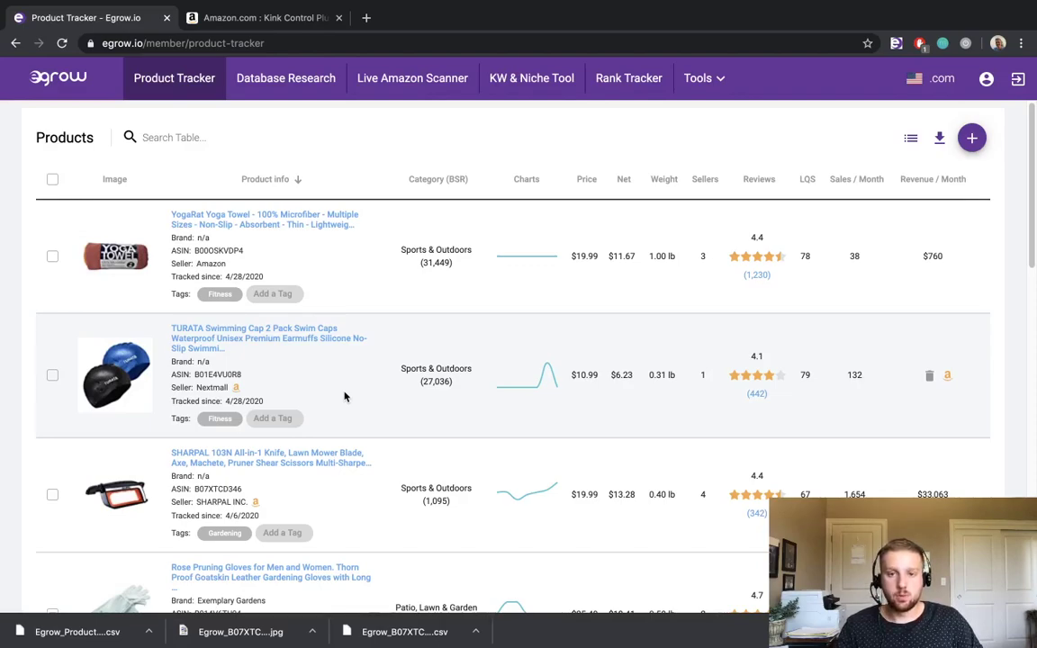
pyautogui.click(628, 78)
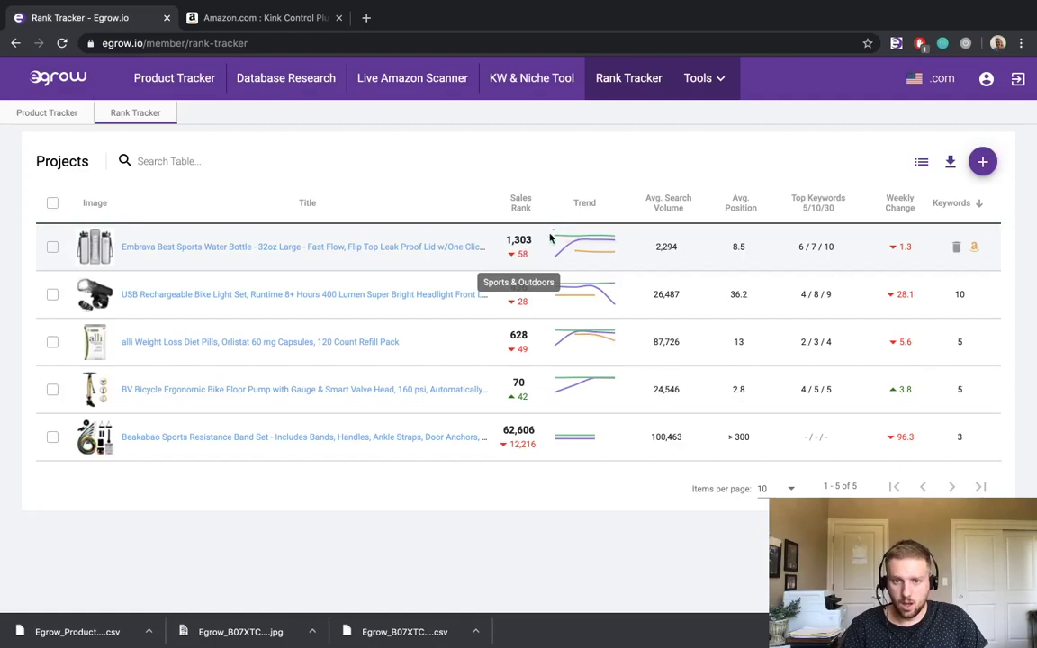
pyautogui.moveTo(595, 233)
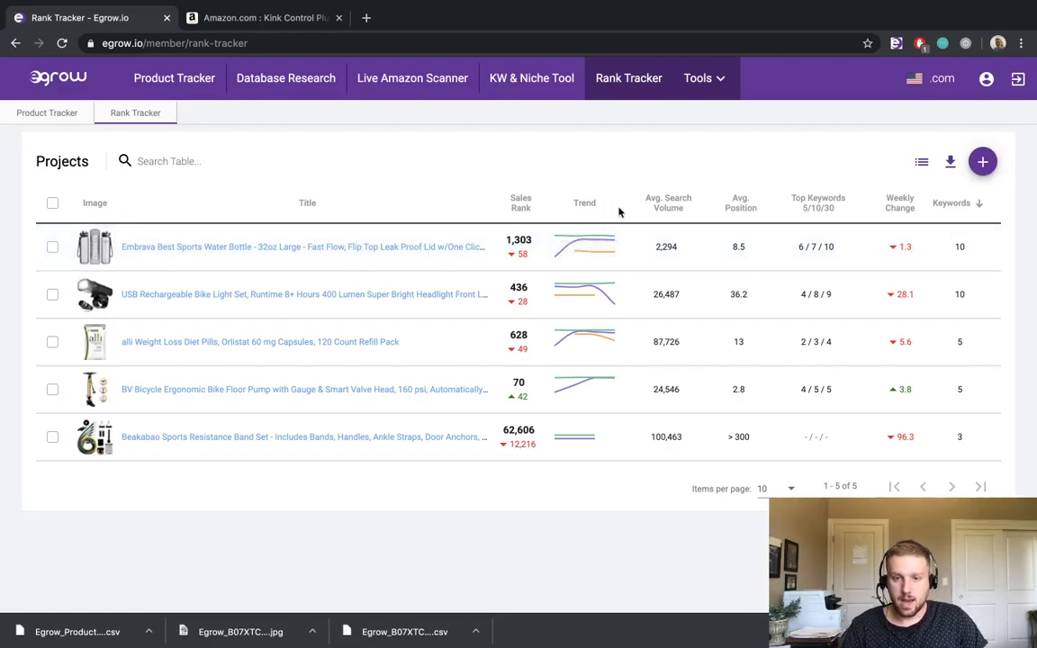
pyautogui.moveTo(646, 198)
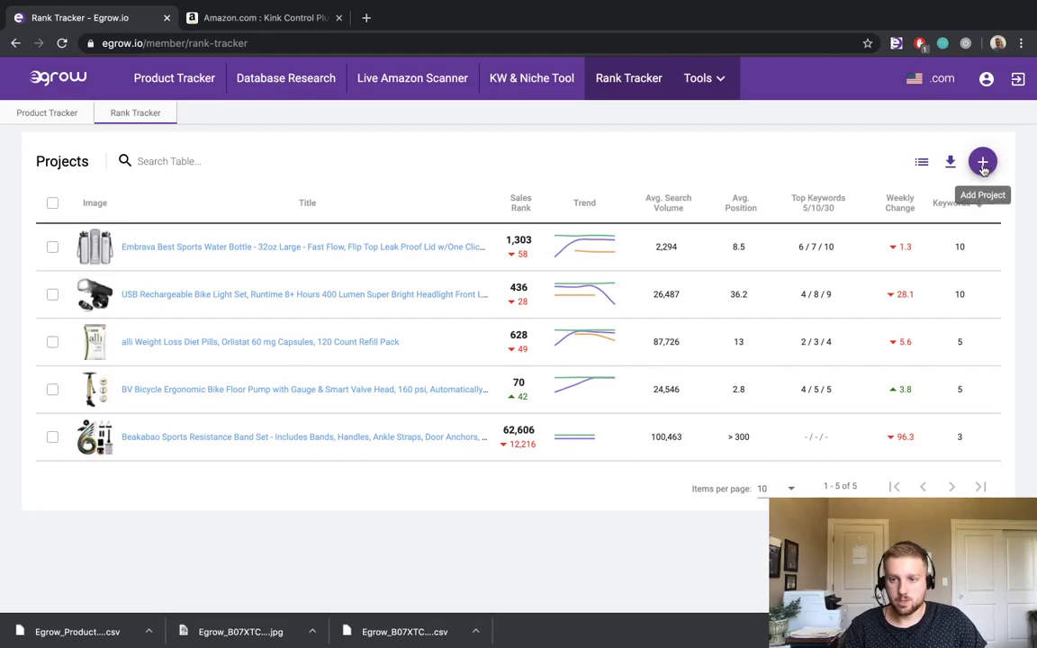
pyautogui.click(982, 164)
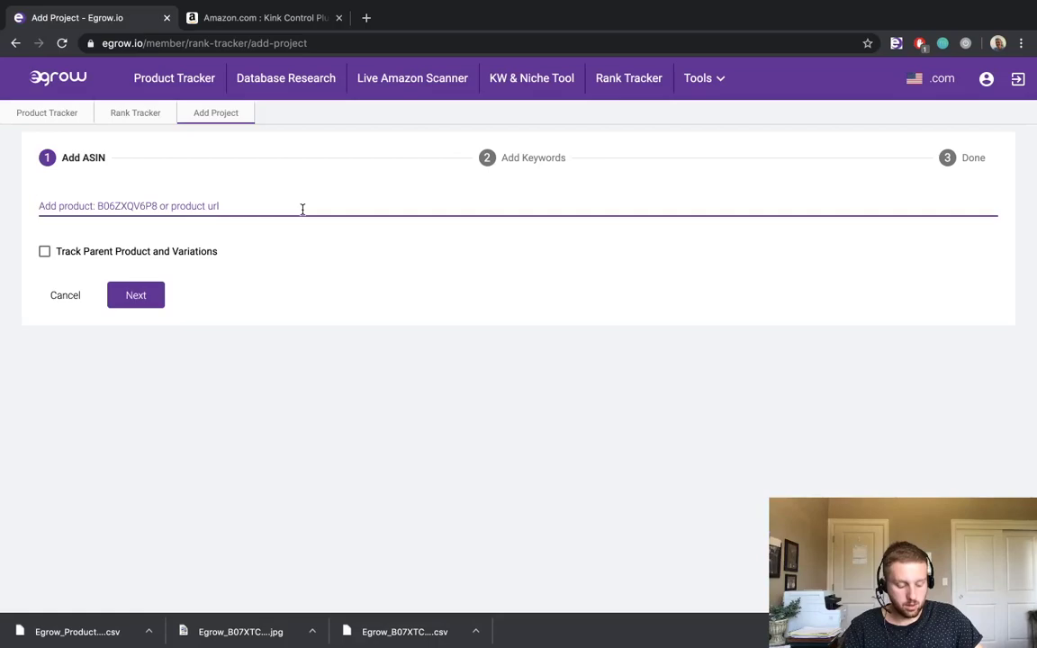
pyautogui.write('B07RVCRPNH')
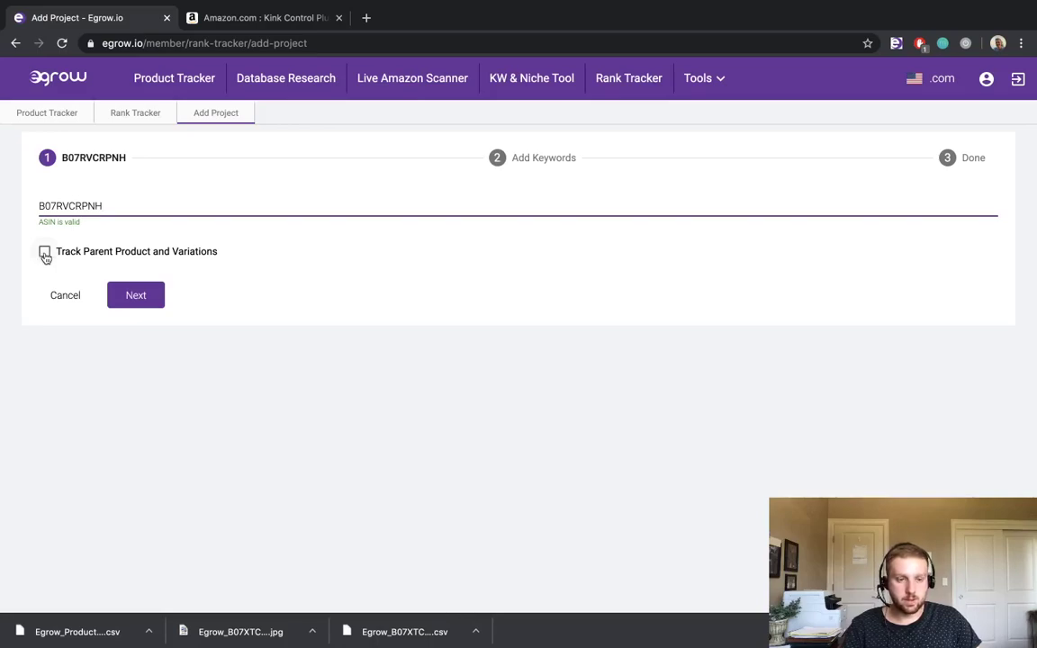
pyautogui.click(45, 255)
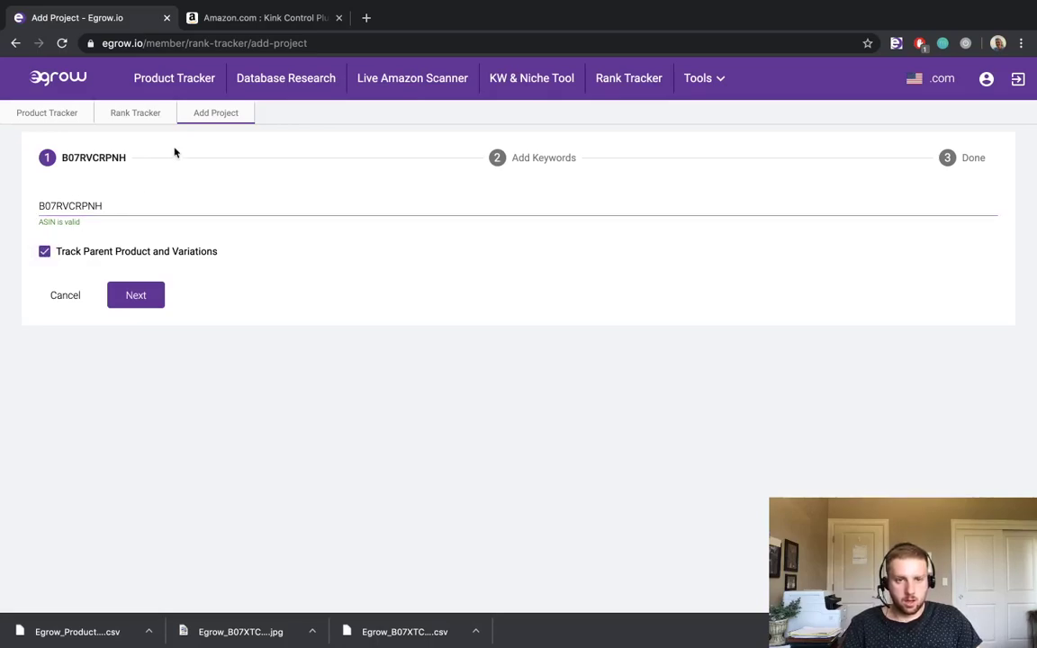
# View the hose's 5/8" x 50' and 5/8" x 100' variations on its Amazon page and return to the project form
pyautogui.click(242, 20)
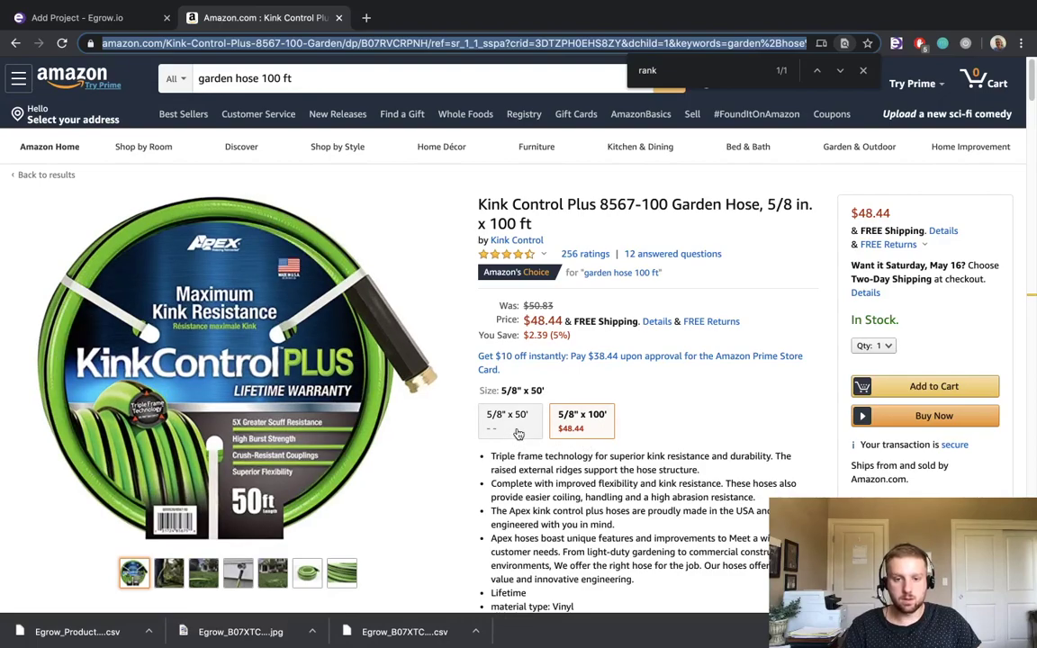
pyautogui.click(518, 434)
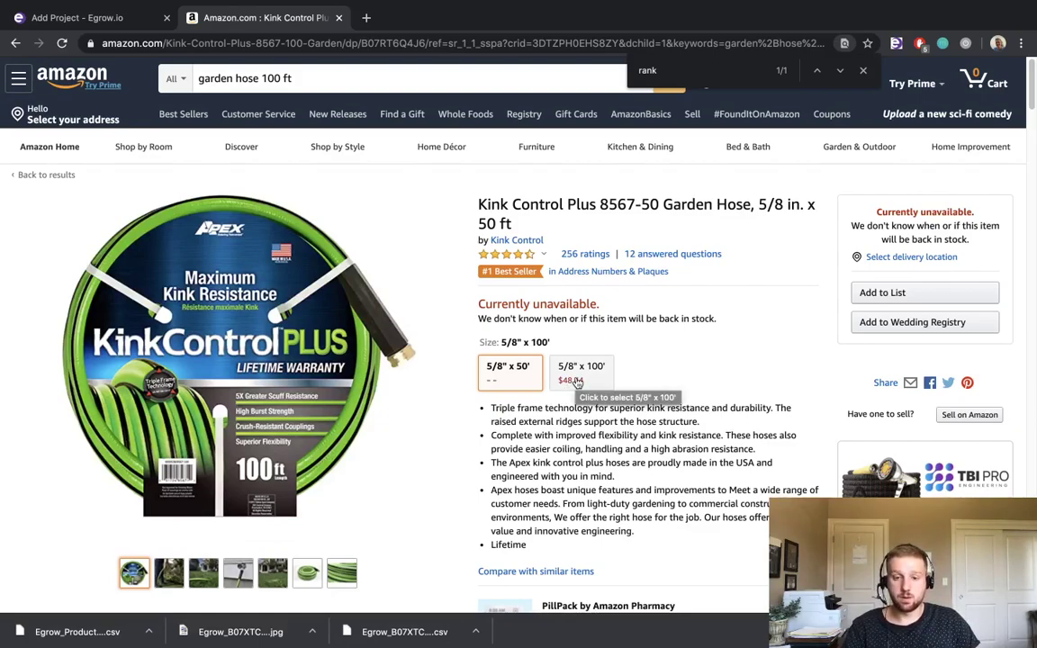
pyautogui.click(576, 380)
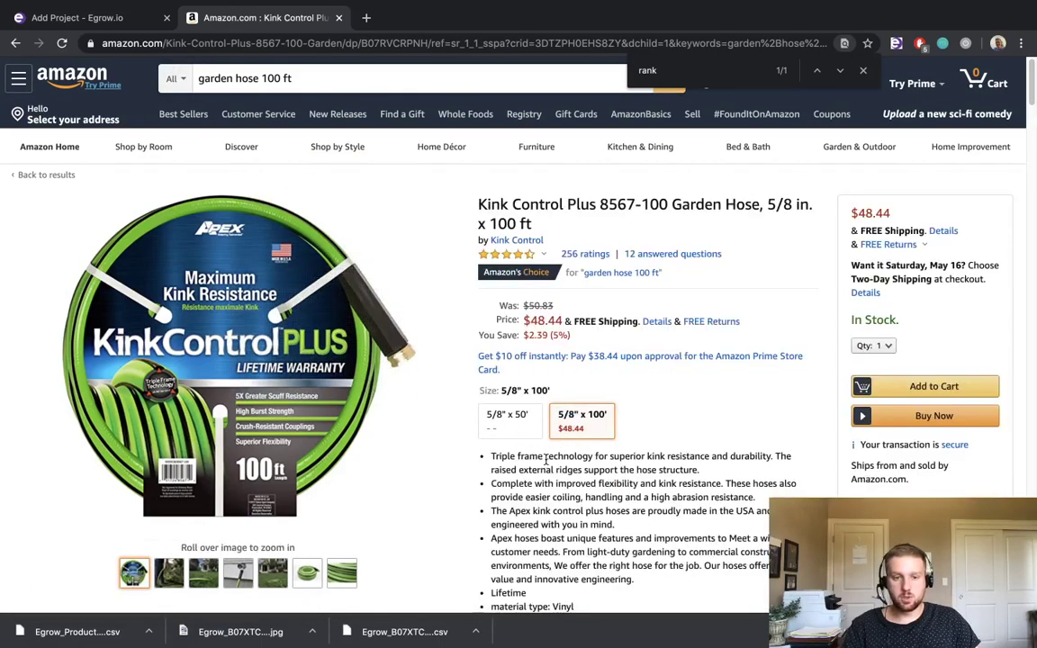
pyautogui.click(57, 25)
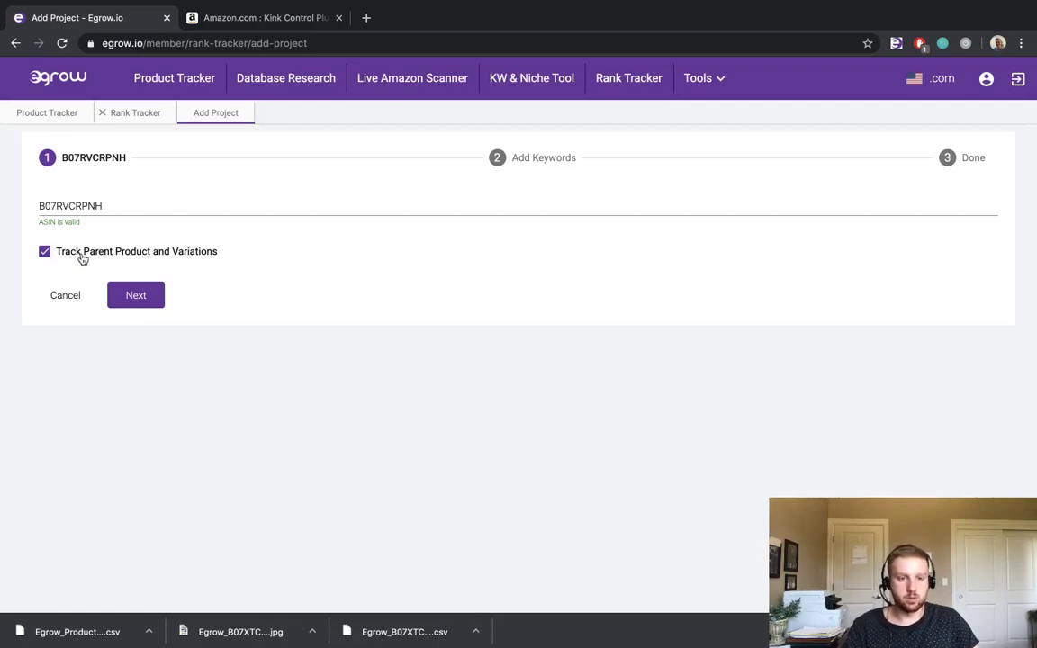
# Proceed to the project's keywords and enter hose, garden hose and outdoor hose on separate lines
pyautogui.click(135, 297)
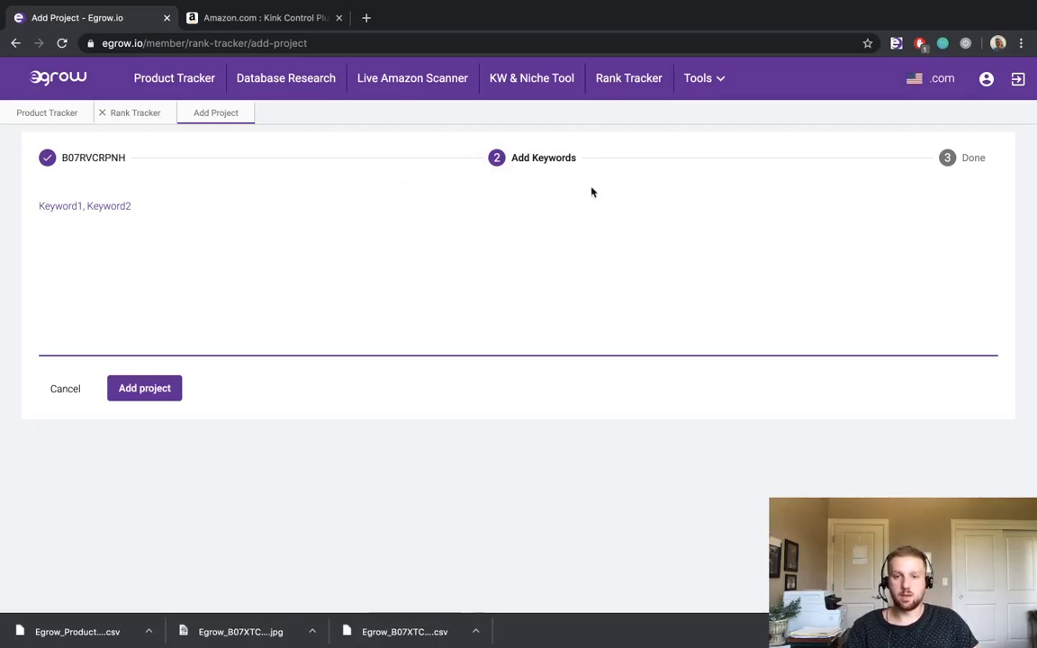
pyautogui.click(705, 83)
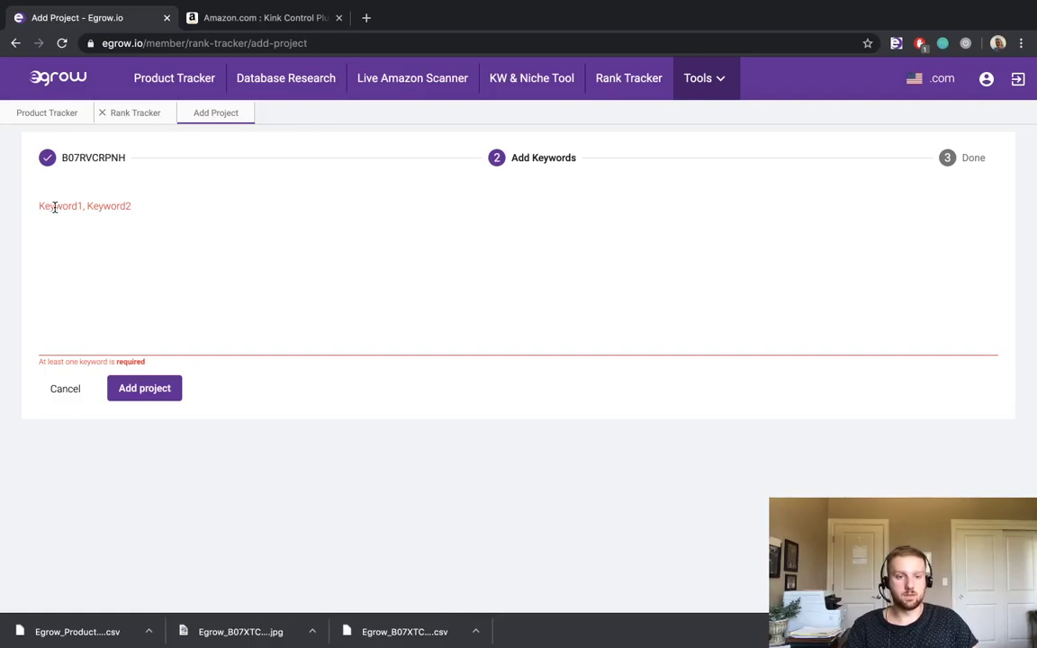
pyautogui.click(54, 207)
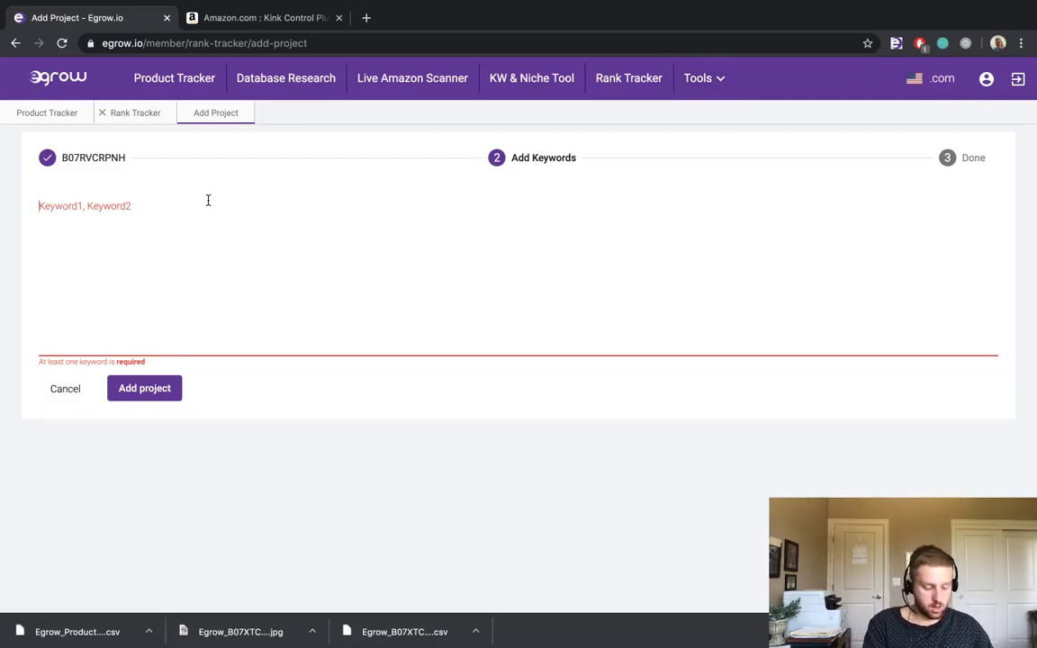
pyautogui.write('hose ')
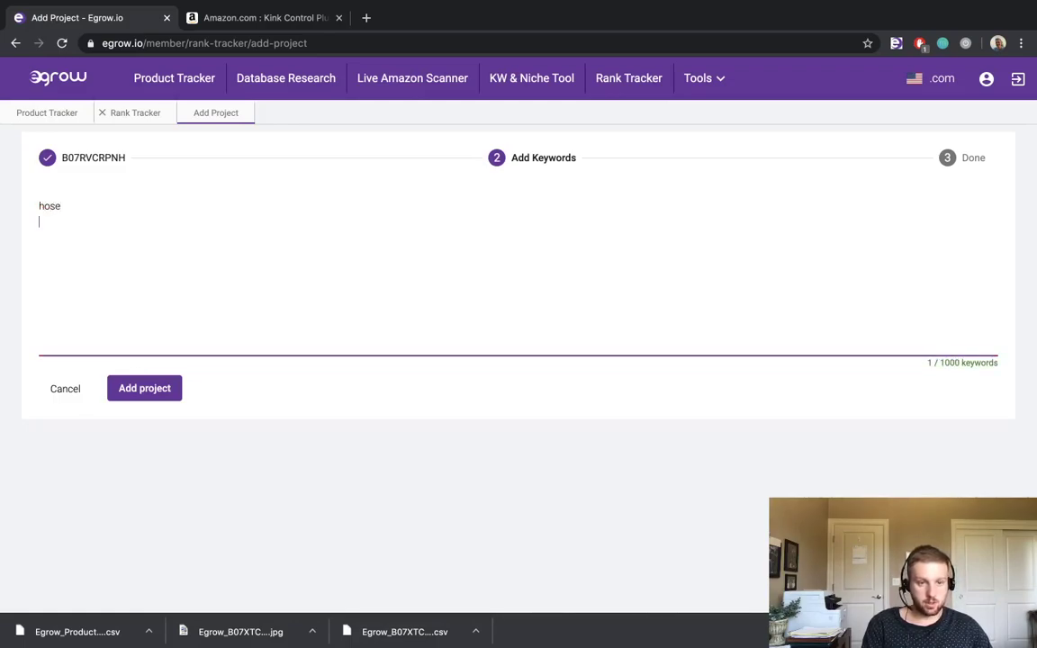
pyautogui.write('garden hose')
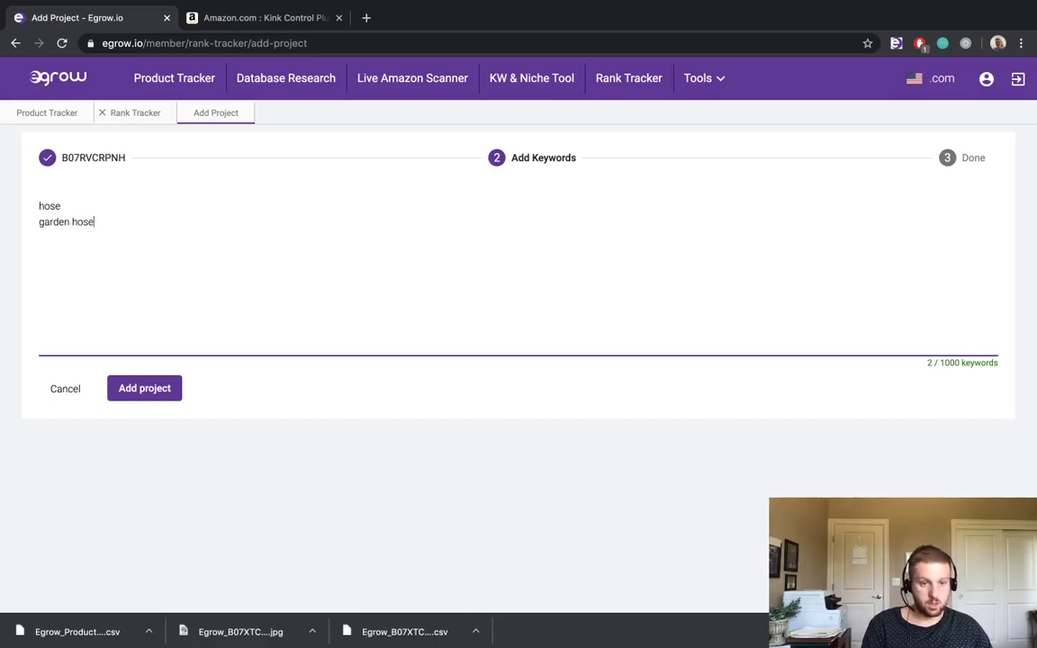
pyautogui.press('Return')
pyautogui.write('o')
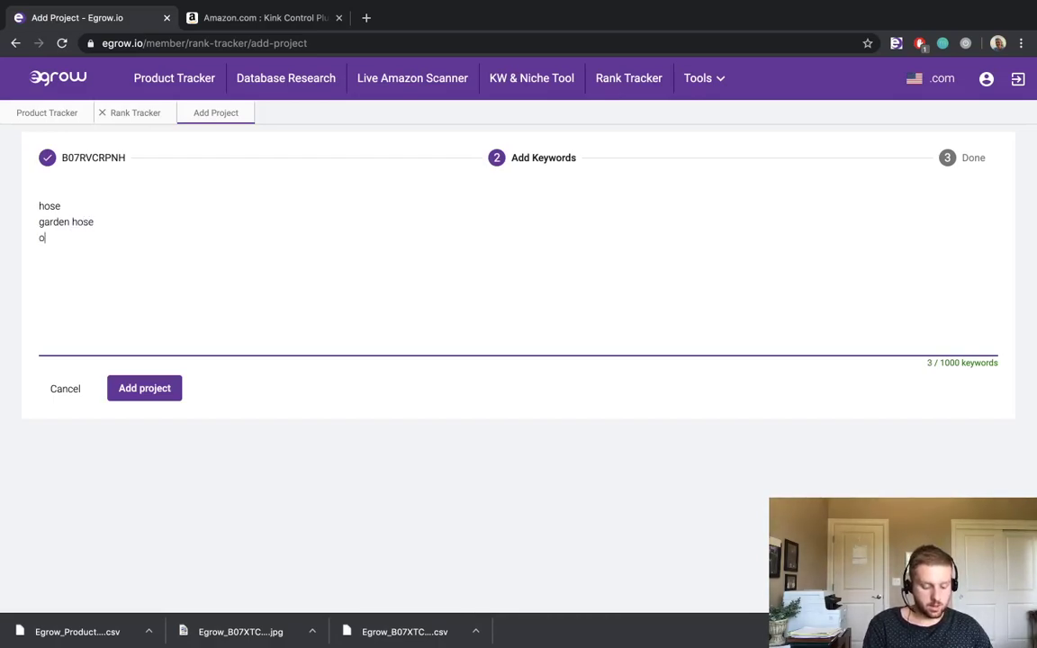
pyautogui.write('tdoor hose')
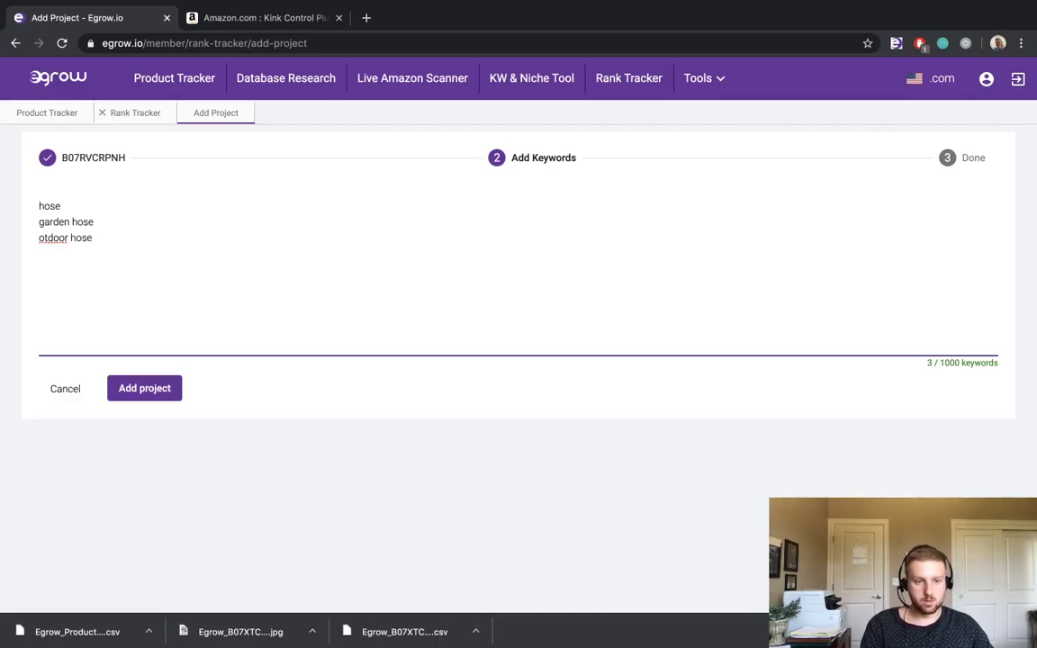
pyautogui.press('BackSpace')
pyautogui.press('BackSpace')
pyautogui.press('BackSpace')
pyautogui.press('BackSpace')
pyautogui.press('BackSpace')
pyautogui.press('BackSpace')
pyautogui.press('BackSpace')
pyautogui.press('BackSpace')
pyautogui.press('BackSpace')
pyautogui.press('BackSpace')
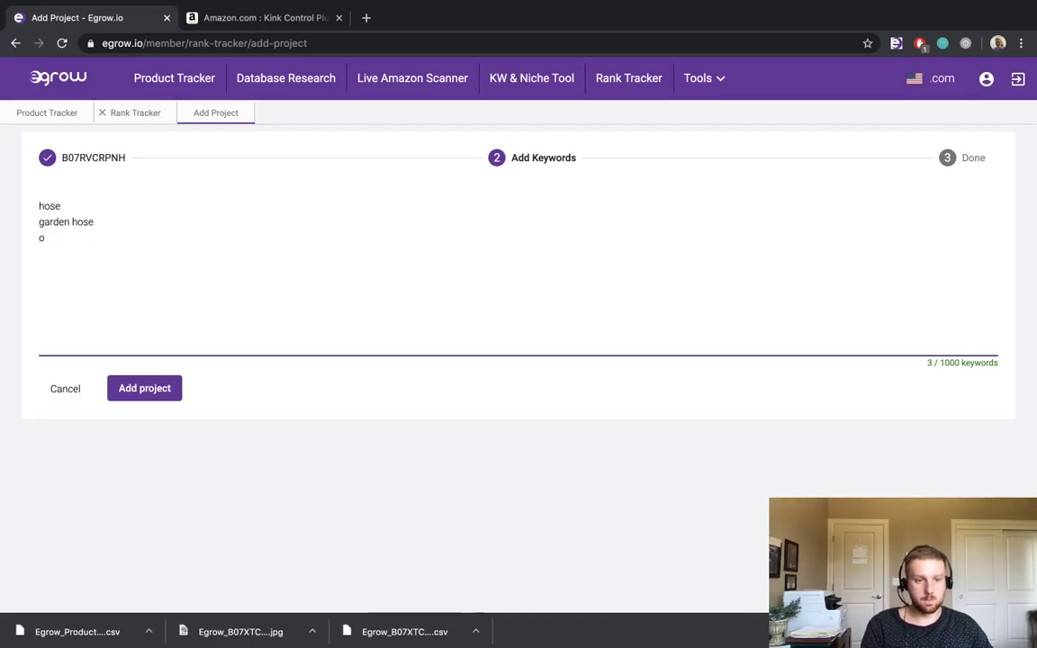
pyautogui.write('utdoor ')
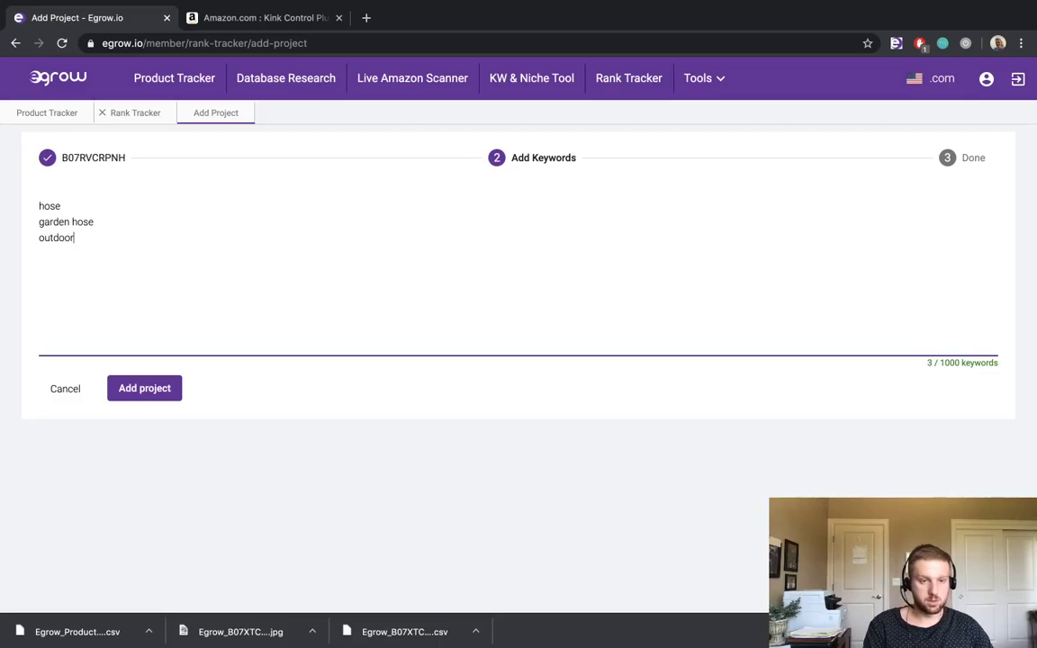
pyautogui.write('hose')
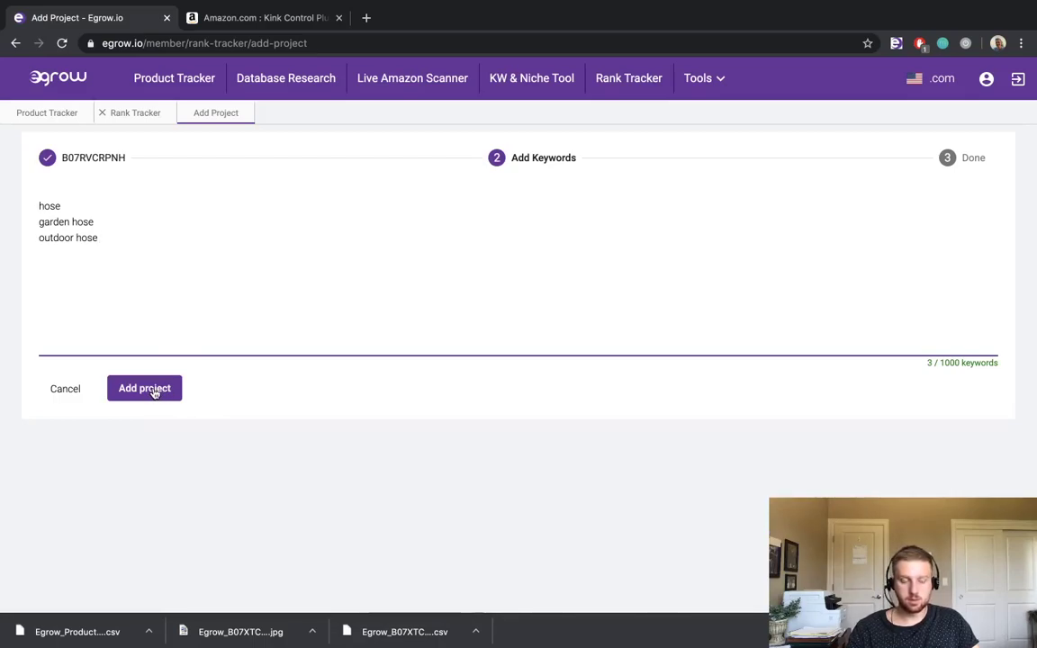
# Add the garden hose project with its three keywords and return to the Rank Tracker project list
pyautogui.click(153, 391)
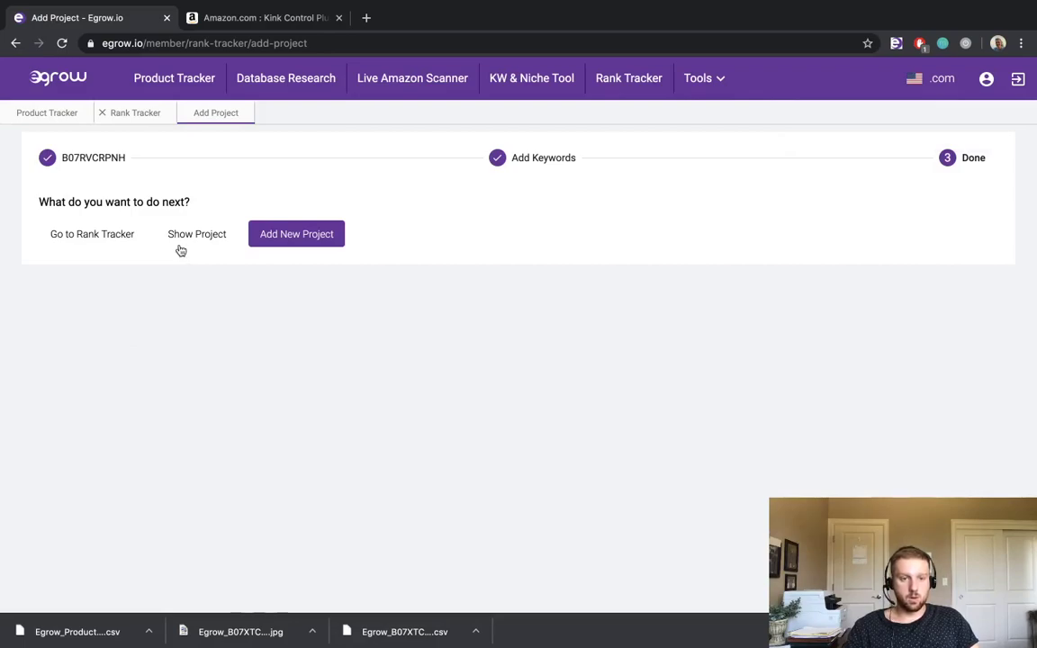
pyautogui.click(113, 236)
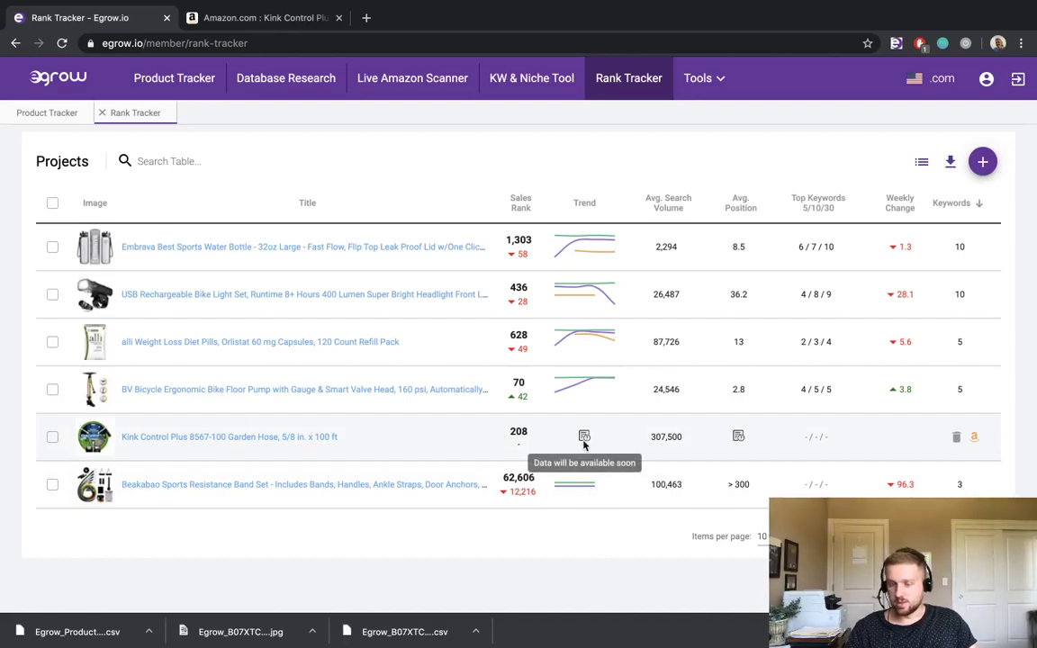
pyautogui.moveTo(740, 434)
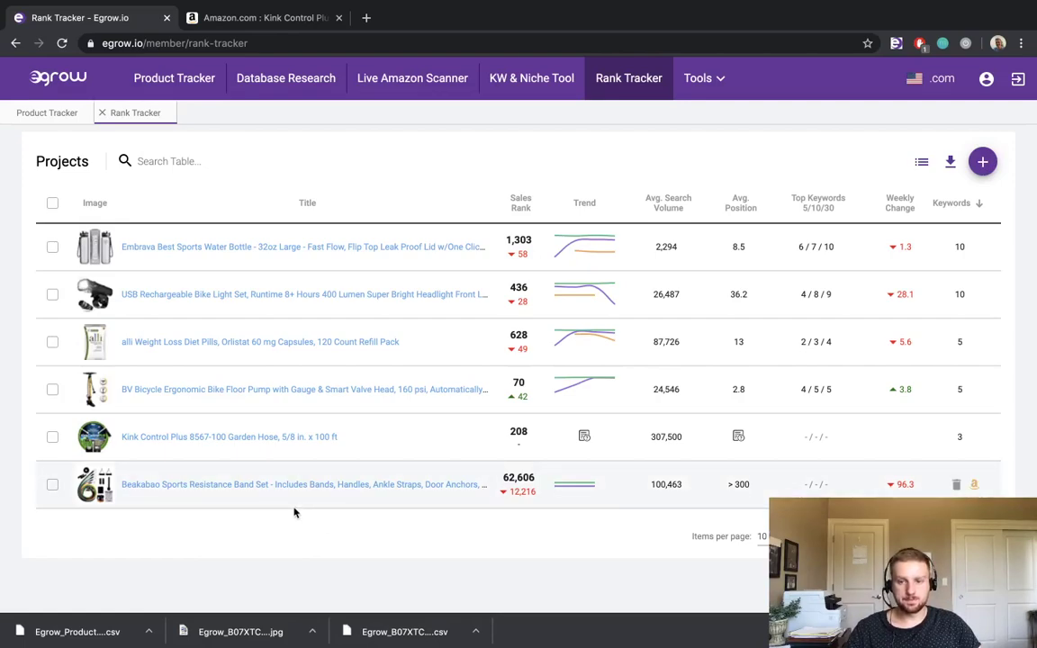
# Open the Embrava sports water bottle project and examine its average position, ranking page and change figures and its keyword table
pyautogui.click(279, 247)
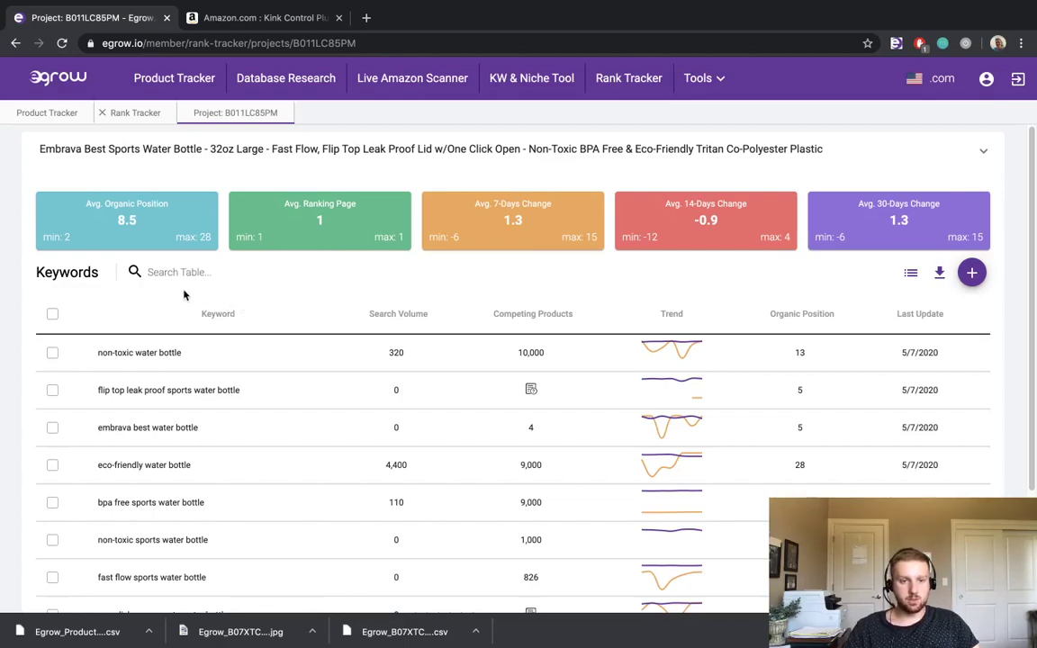
pyautogui.moveTo(141, 246)
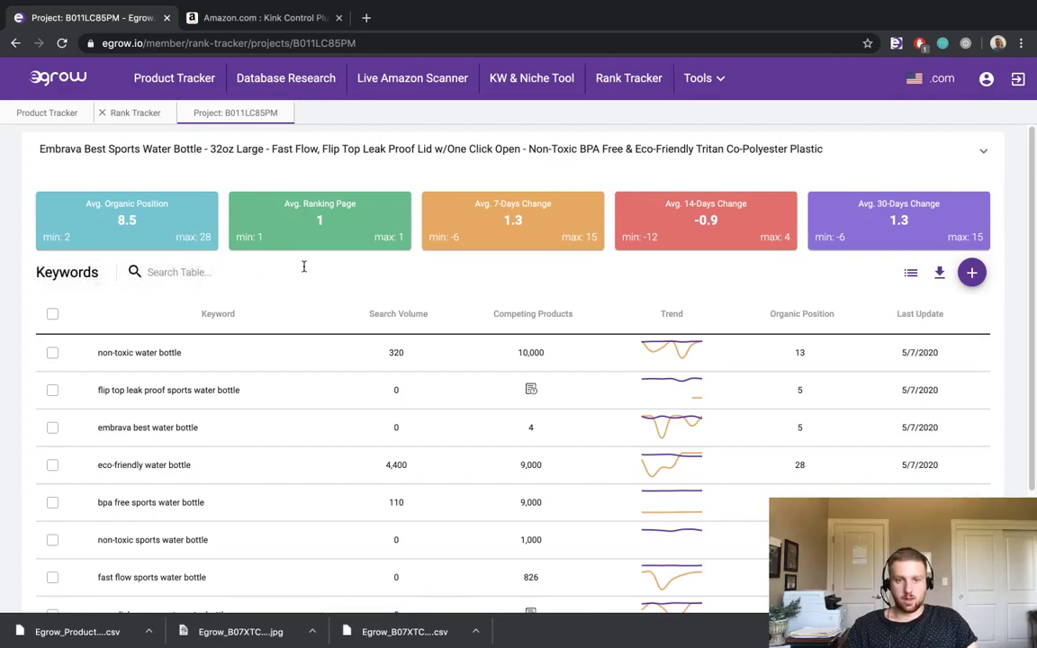
pyautogui.moveTo(316, 227)
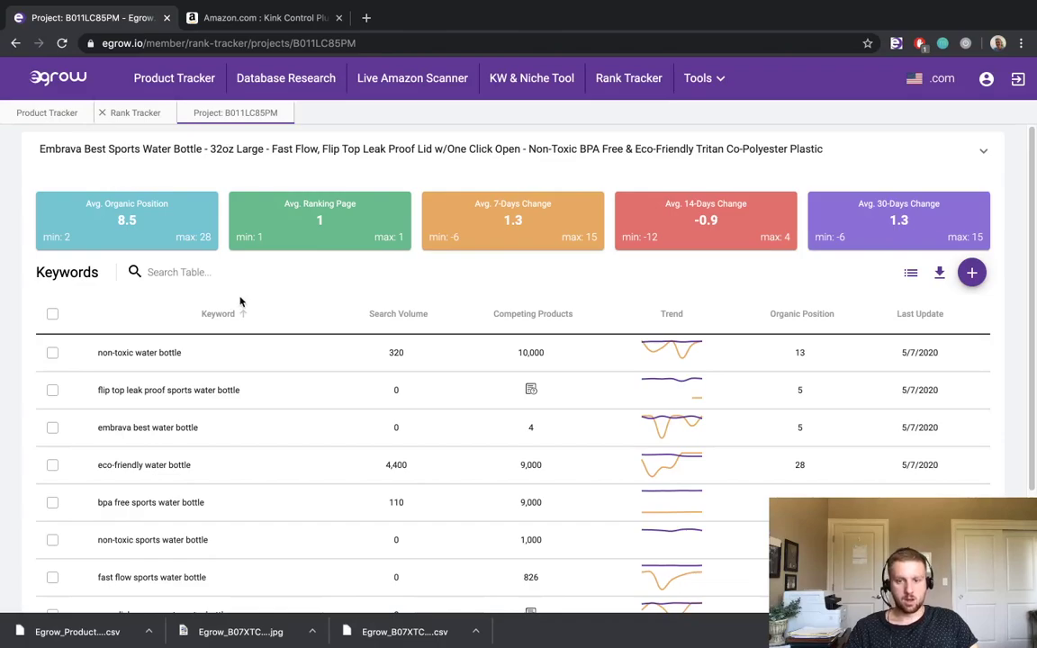
pyautogui.scroll(-1, 240, 299)
pyautogui.scroll(-1, 240, 299)
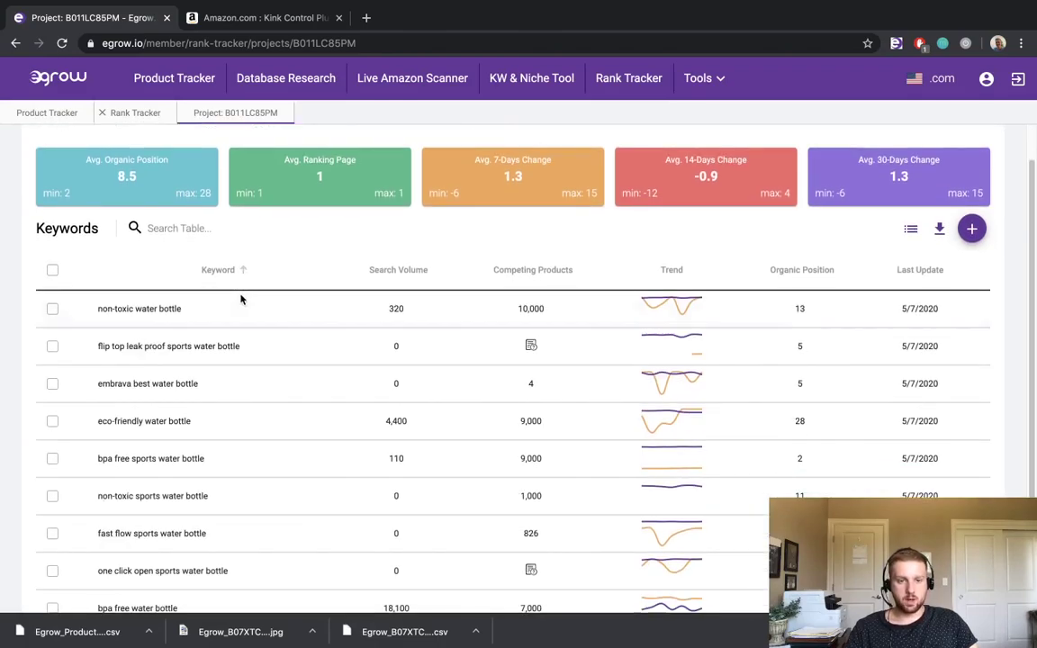
pyautogui.scroll(-1, 205, 288)
pyautogui.scroll(-1, 205, 288)
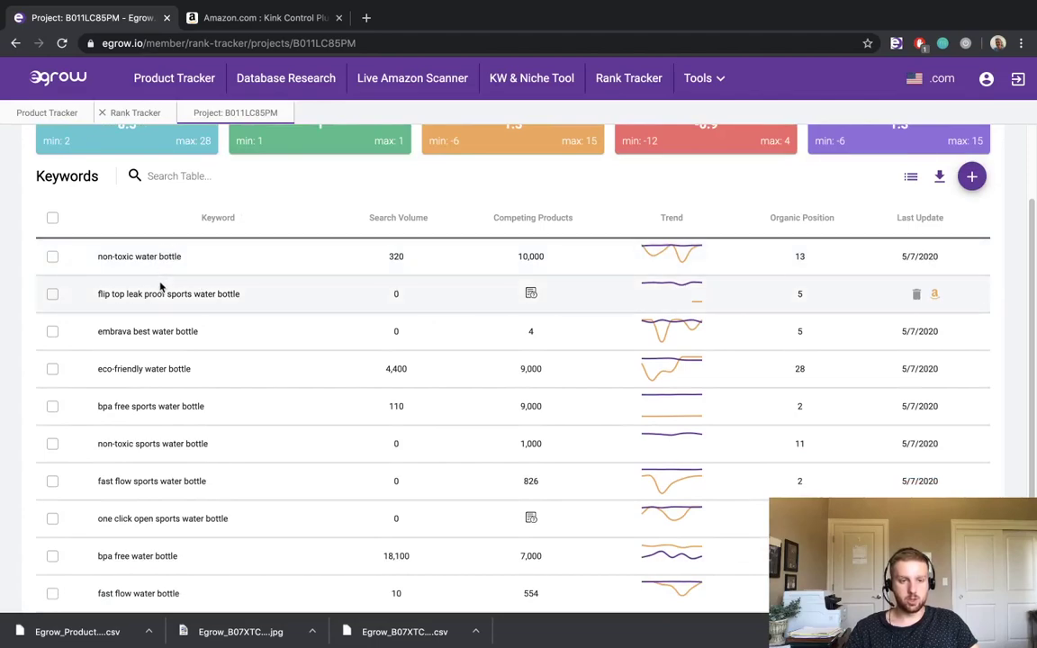
pyautogui.scroll(-1, 142, 248)
pyautogui.scroll(-1, 142, 250)
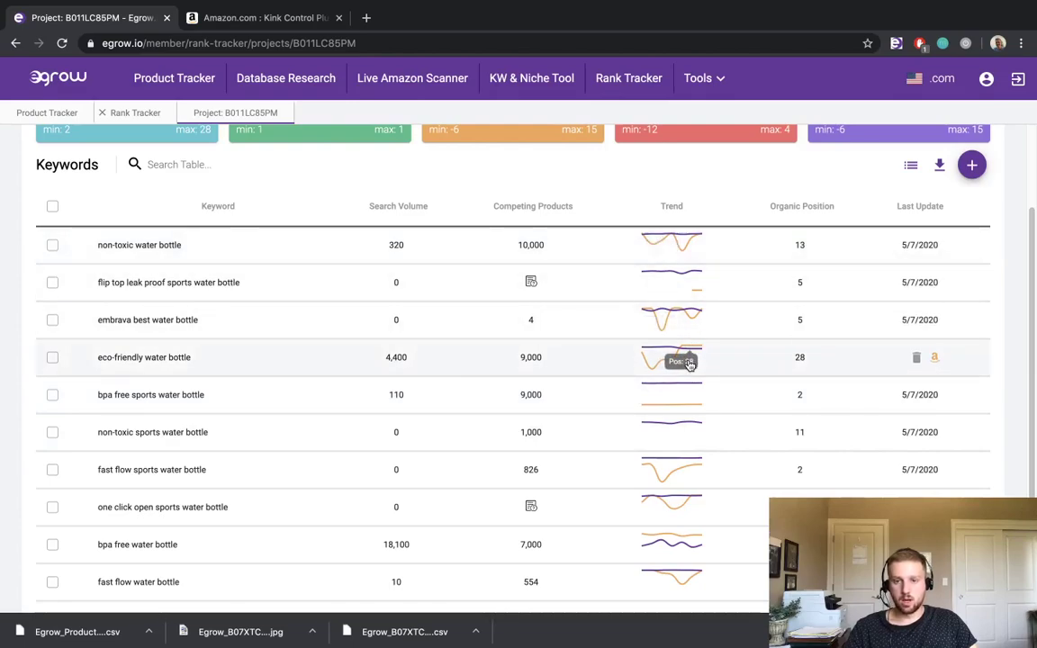
# View the organic position history chart for the keyword non-toxic water bottle, then close the chart
pyautogui.click(671, 240)
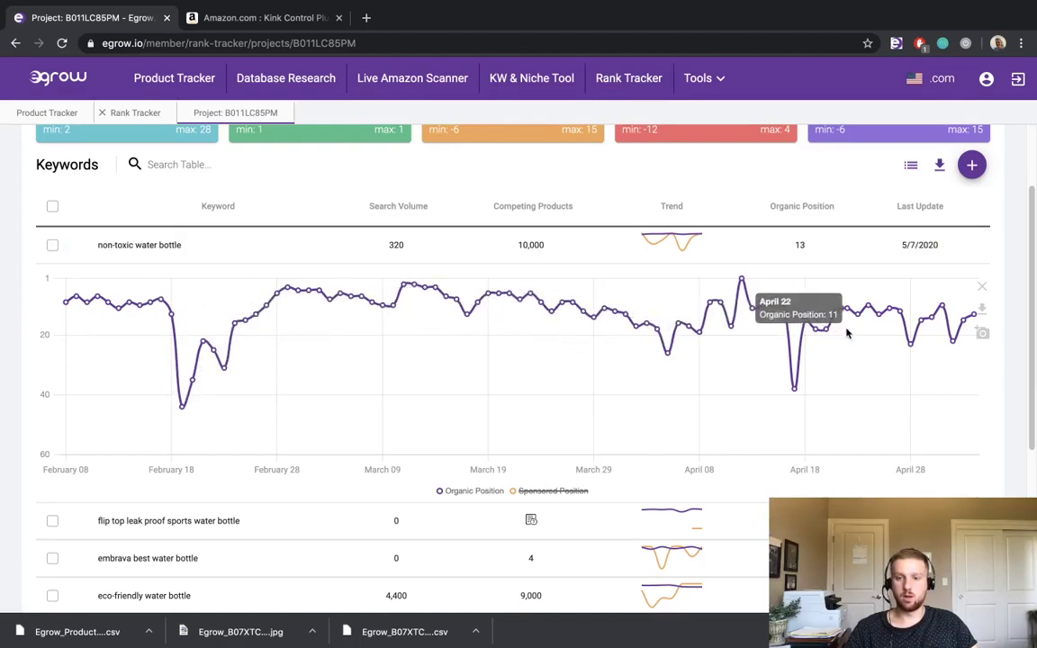
pyautogui.click(982, 287)
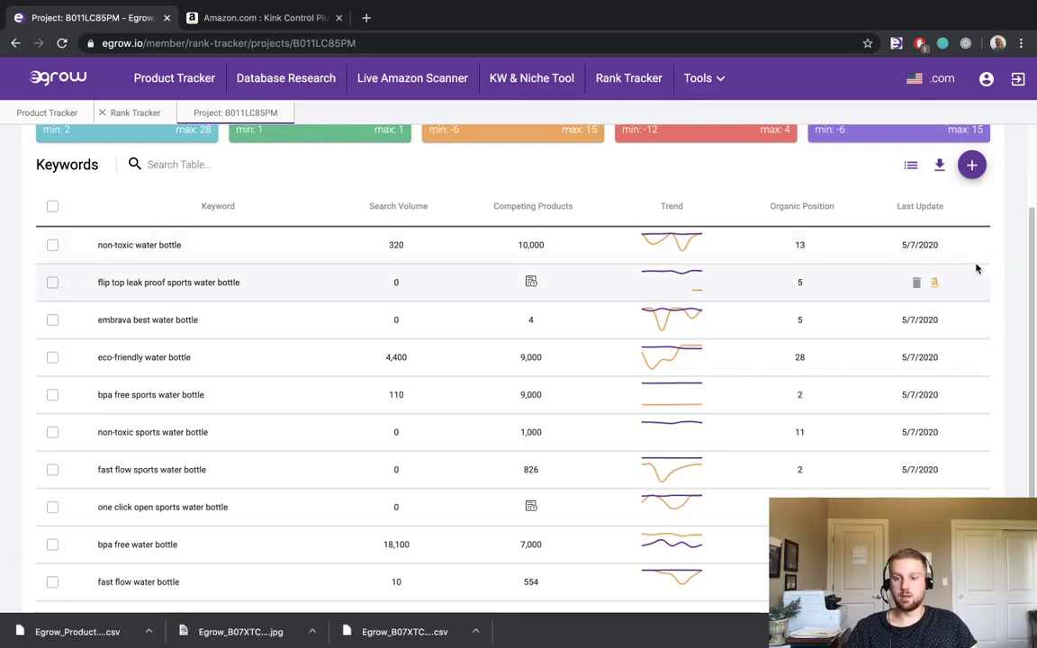
pyautogui.scroll(-1, 887, 396)
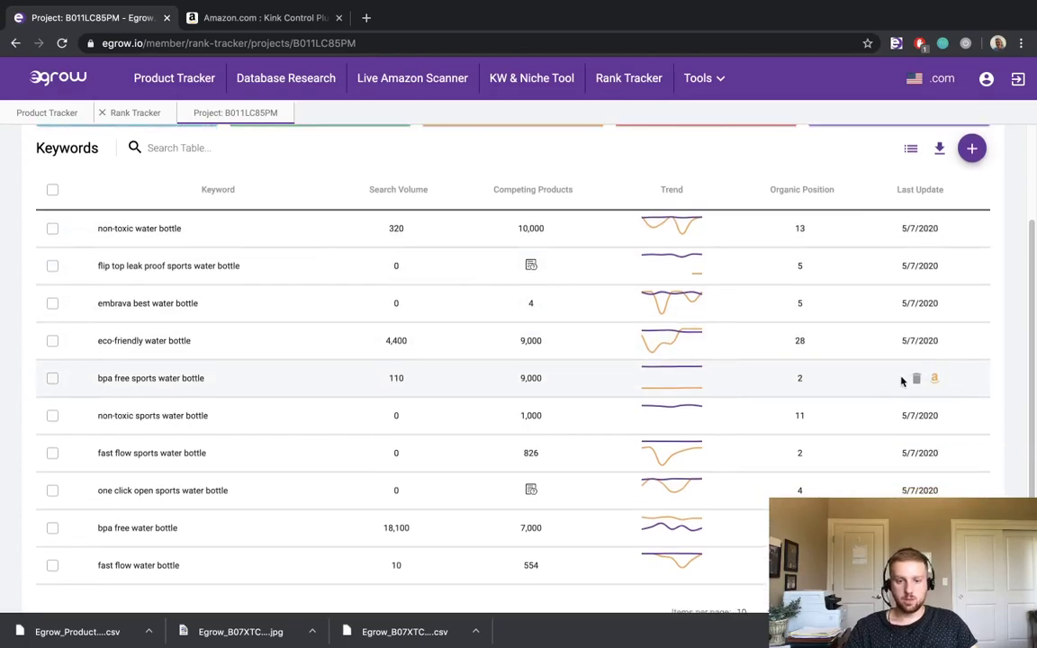
pyautogui.scroll(1, 891, 359)
pyautogui.scroll(3, 891, 360)
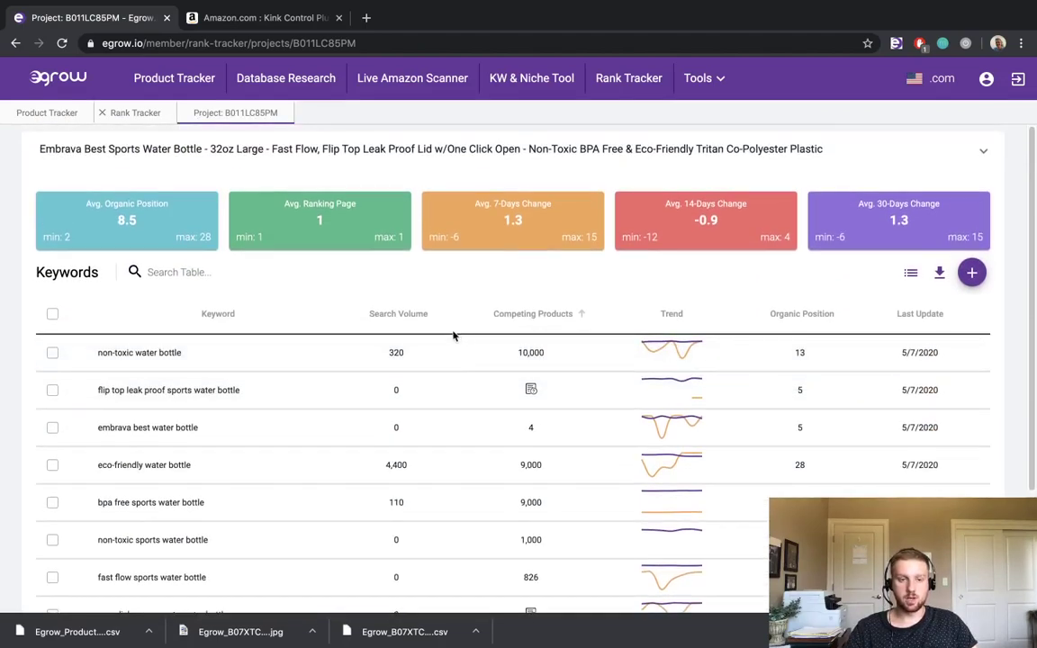
# Return to the project list, view the average position history chart of the Embrava water bottle project, and close it
pyautogui.click(135, 113)
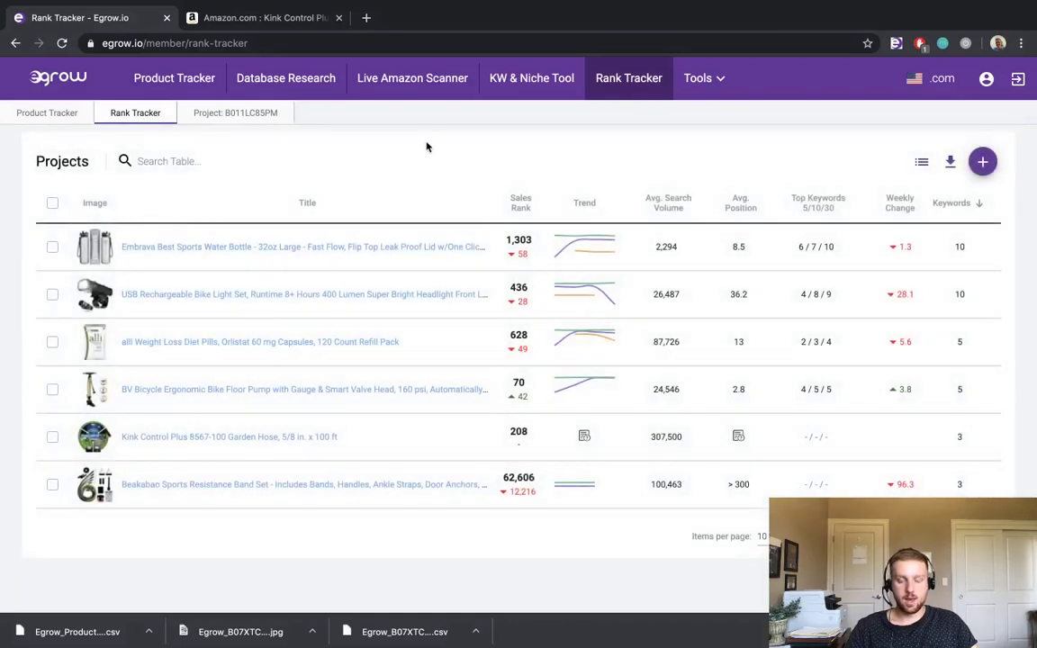
pyautogui.moveTo(587, 252)
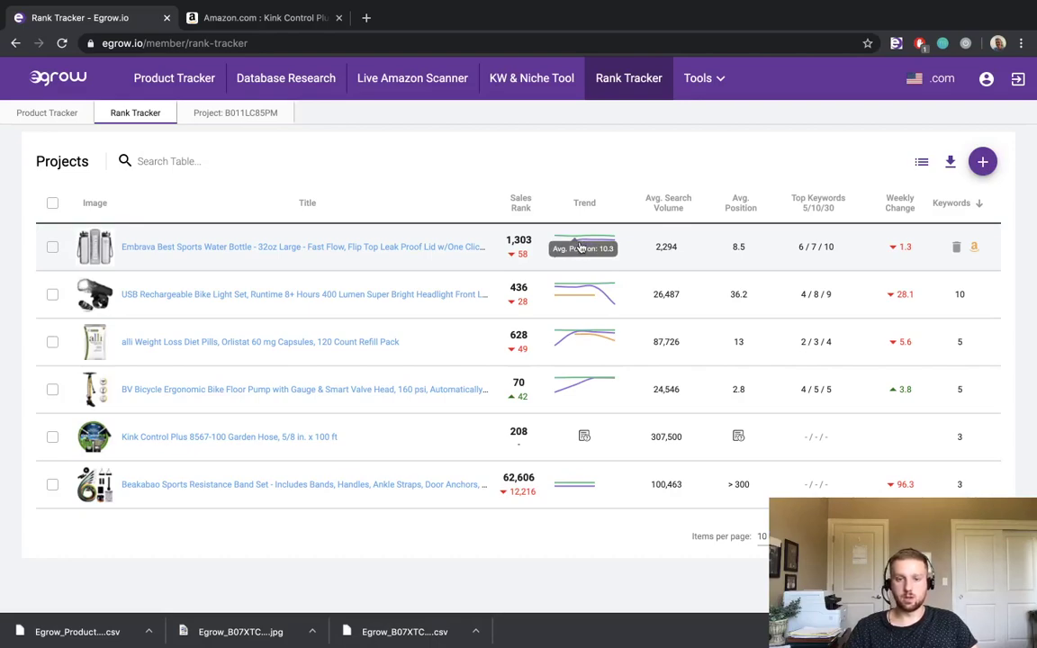
pyautogui.click(584, 247)
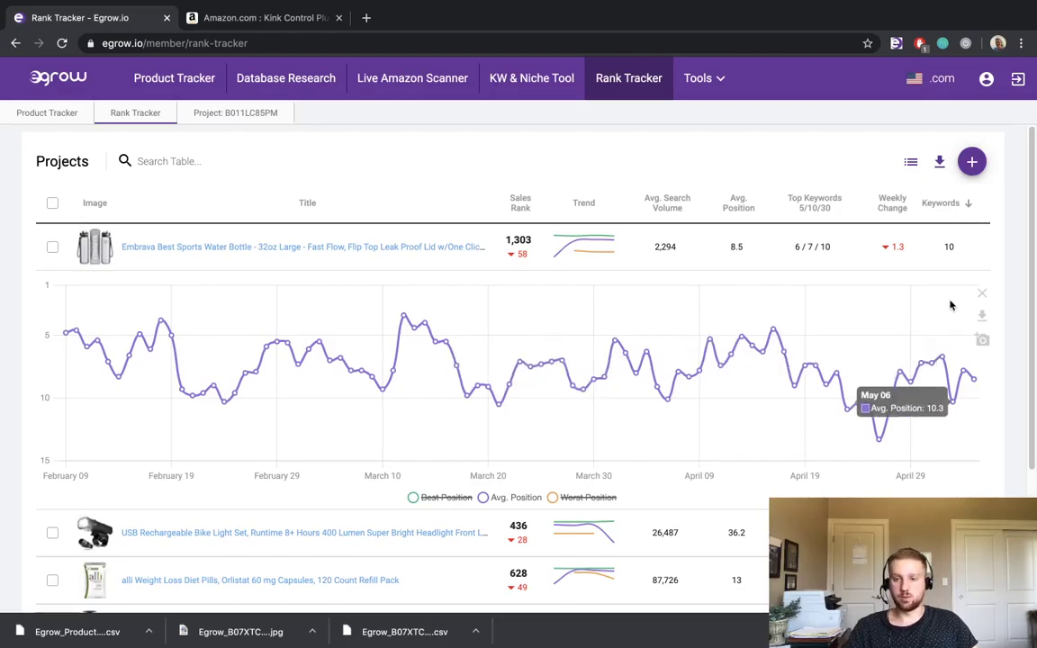
pyautogui.click(984, 297)
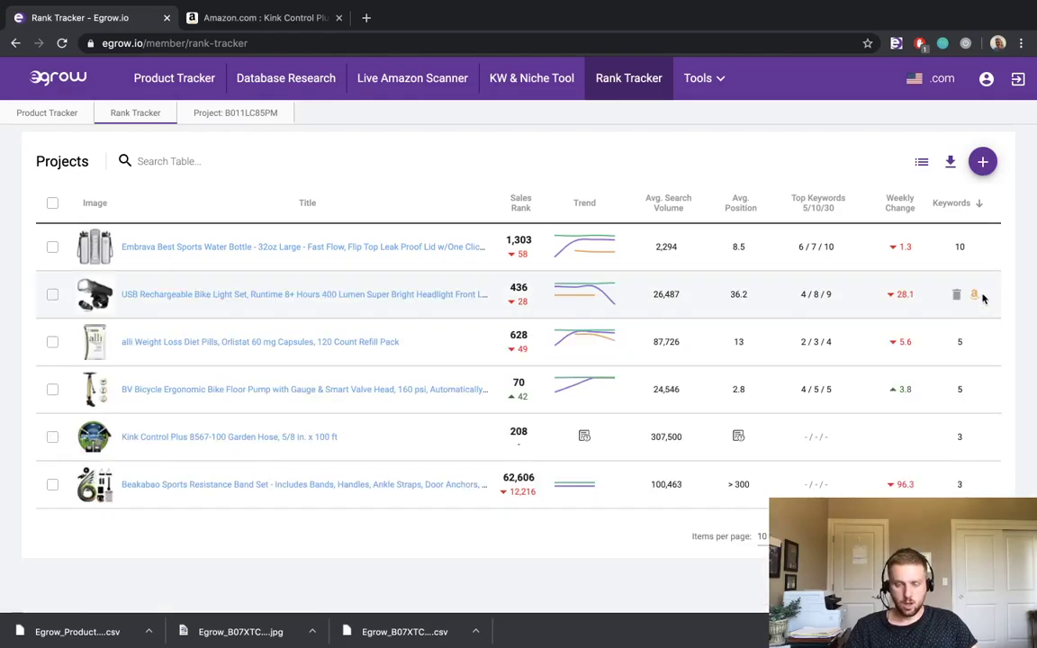